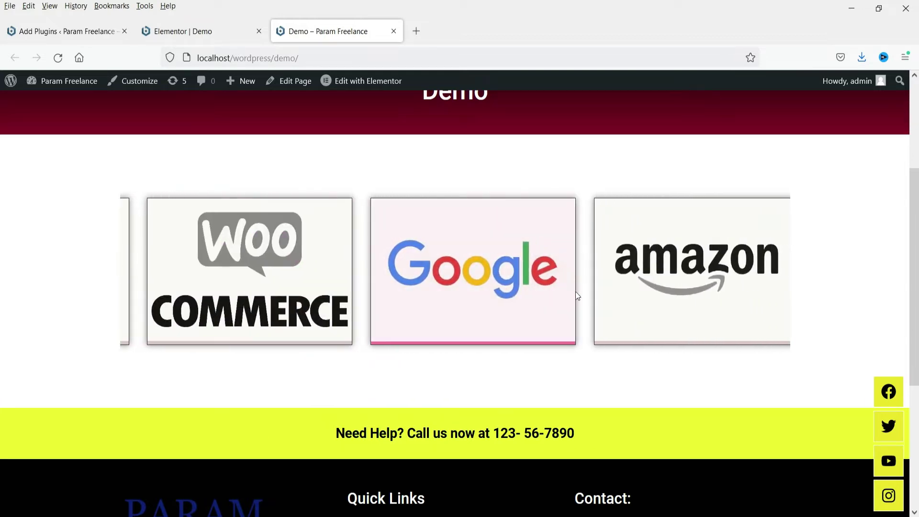
Open the Amazon tile's link from the Demo page logo carousel in a new tab.
left_click(685, 274)
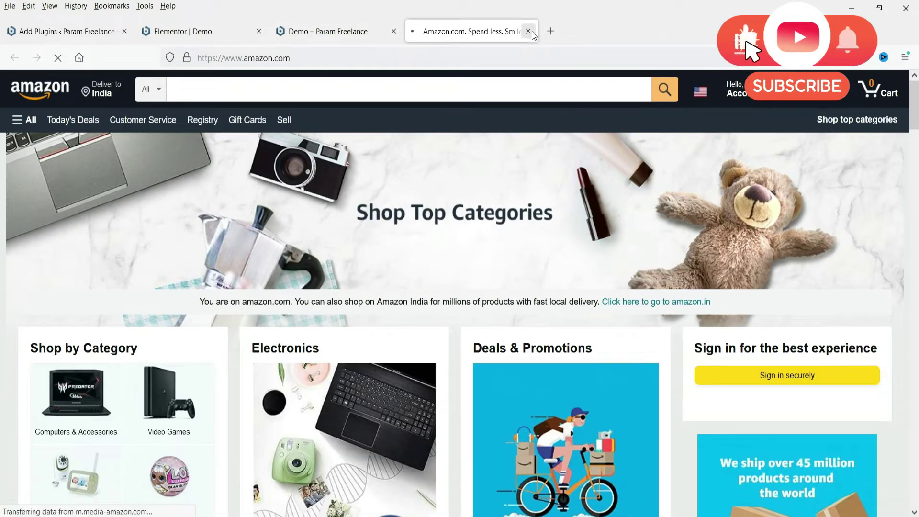
Close the amazon.com tab with Ctrl+W to return to the WordPress Dashboard.
key("ctrl+w")
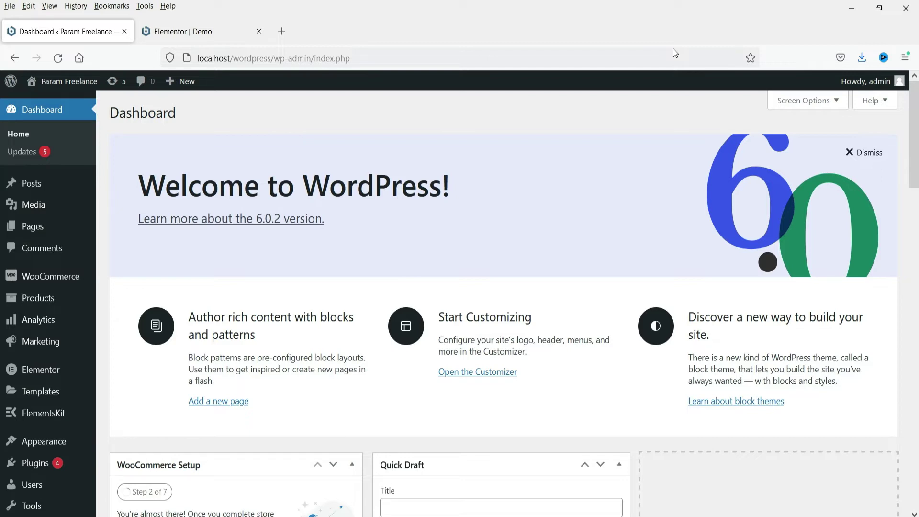
Search the Add Plugins directory for 'elementskit lite'.
mouse_move(31, 463)
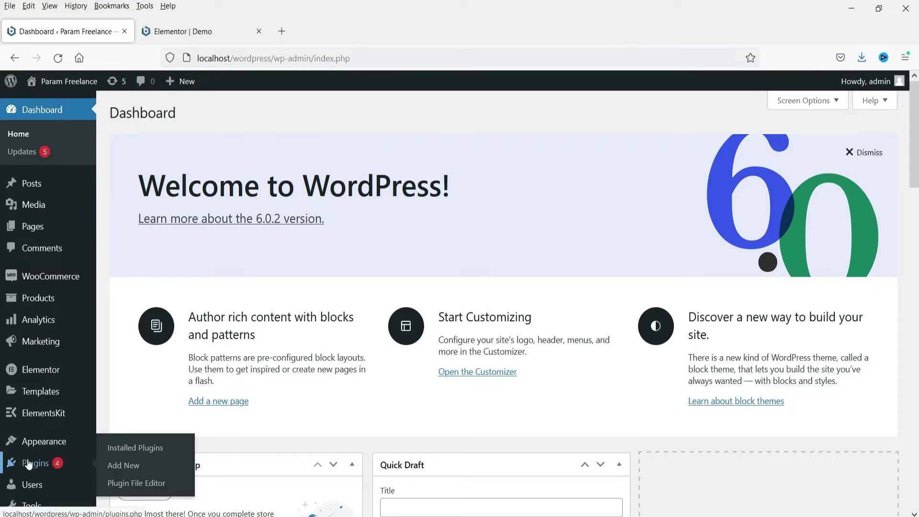
left_click(125, 472)
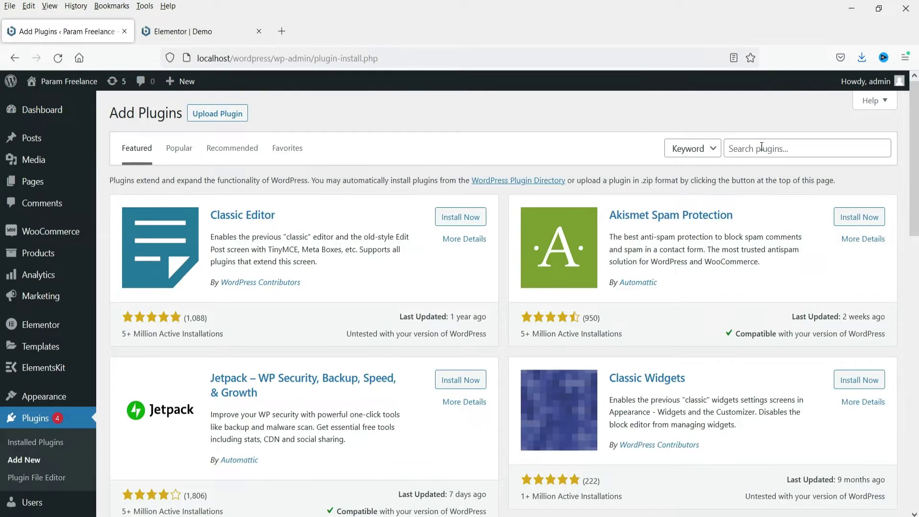
left_click(762, 147)
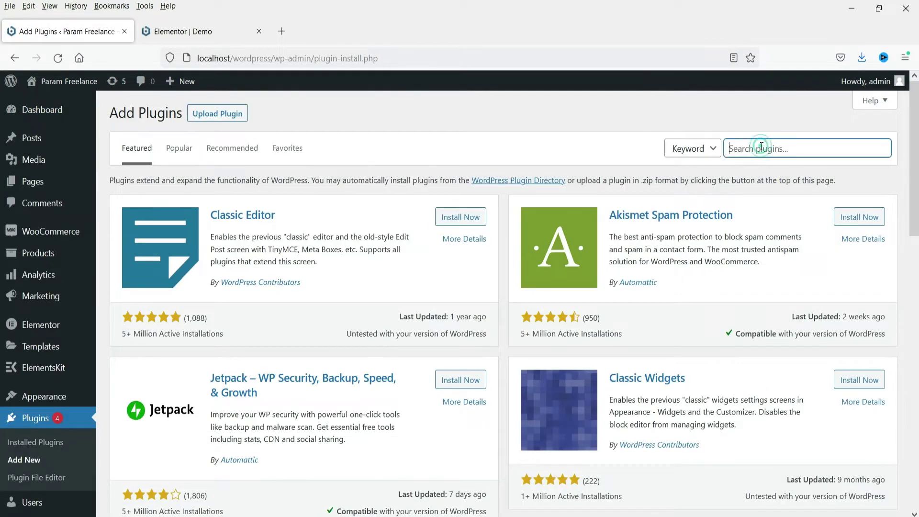
type("elementskit lite")
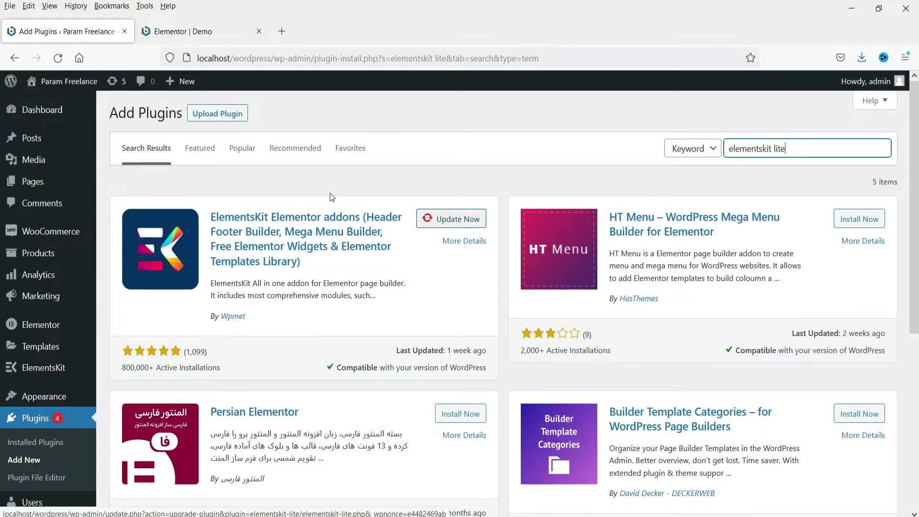
In the Elementor editor, delete the empty section below the banner and add a one-column section.
left_click(192, 31)
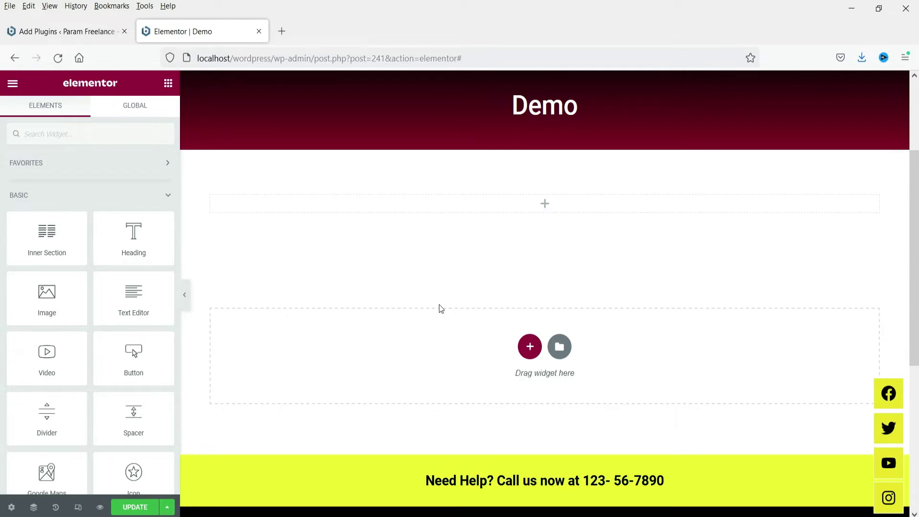
scroll(432, 250, "up", 3)
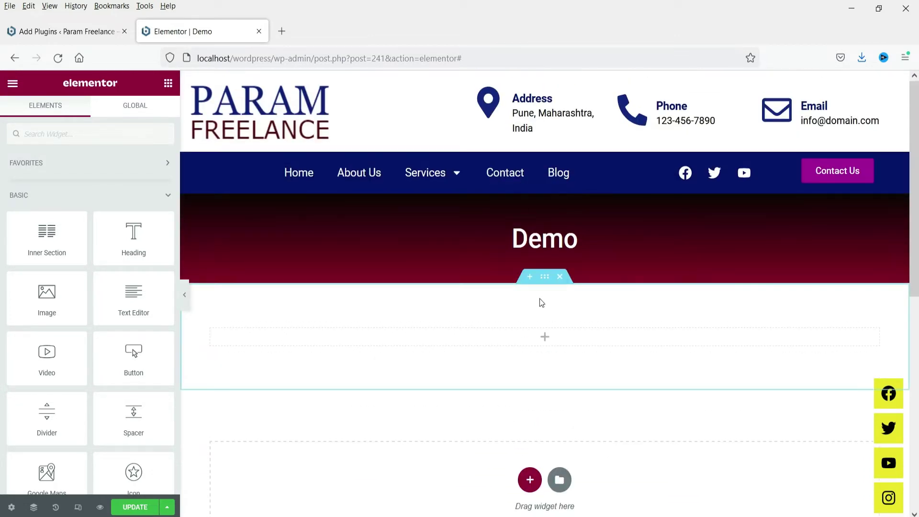
scroll(541, 289, "down", 3)
left_click(560, 143)
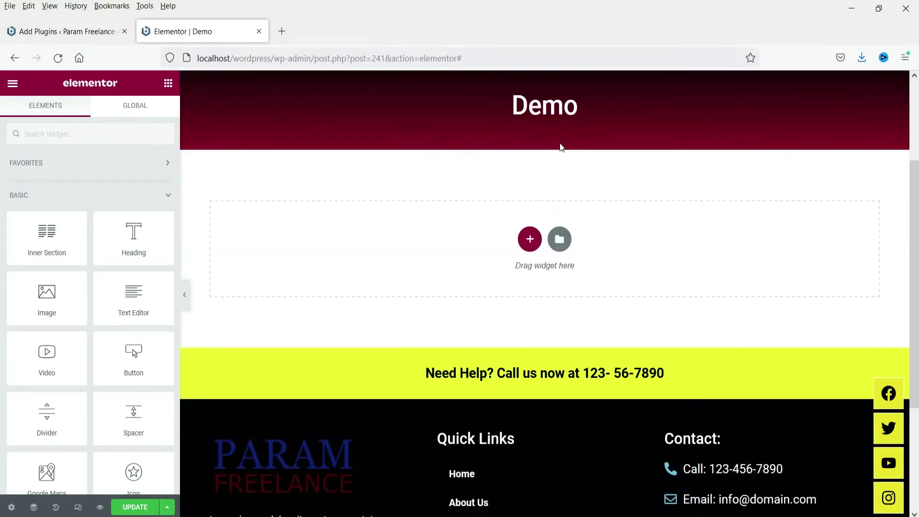
left_click(530, 239)
left_click(401, 266)
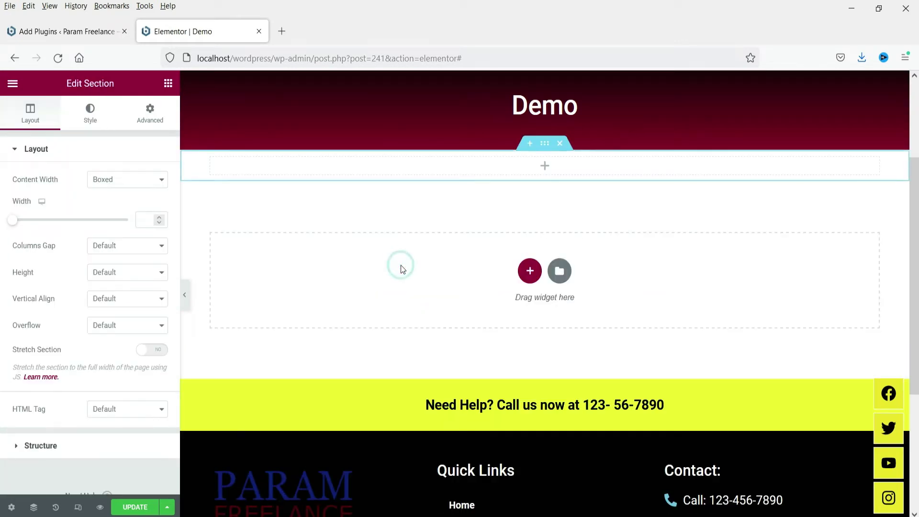
Unlink the section's padding and set top and bottom padding to 60.
left_click(152, 122)
left_click(152, 244)
double_click(28, 247)
type("60")
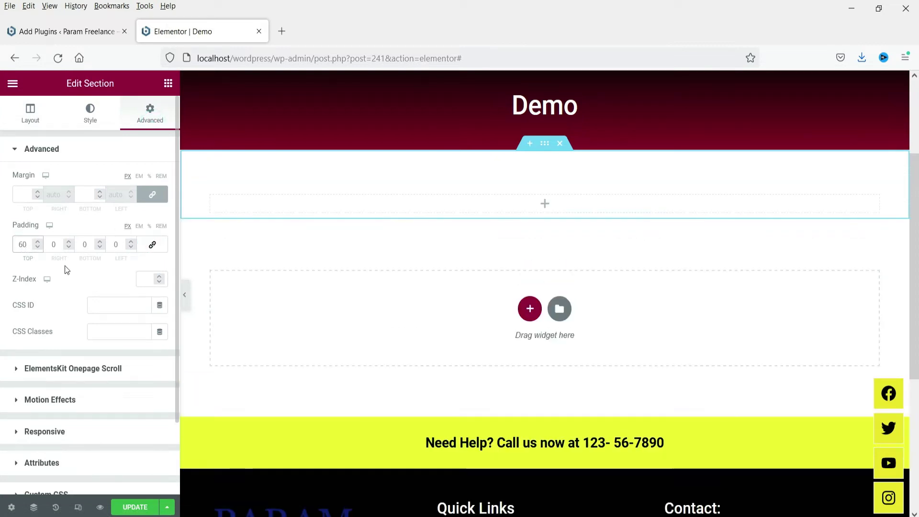
double_click(86, 245)
type("60")
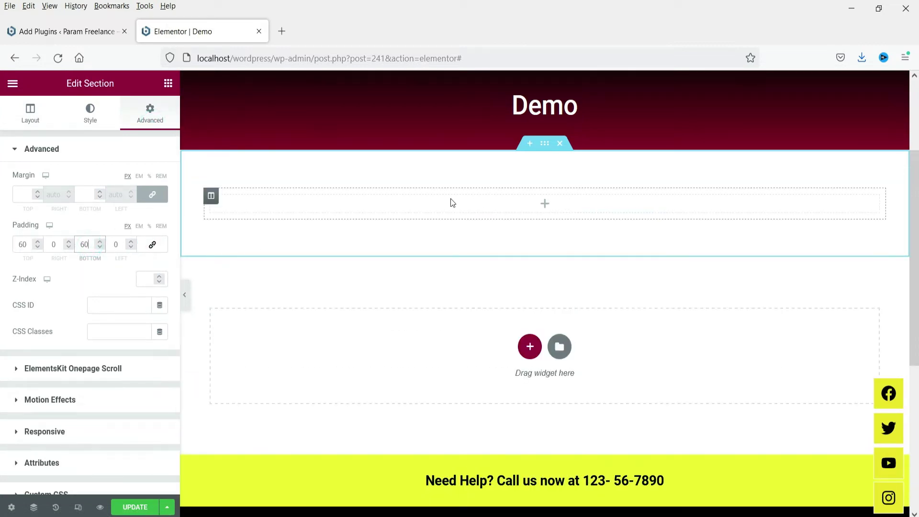
left_click(544, 204)
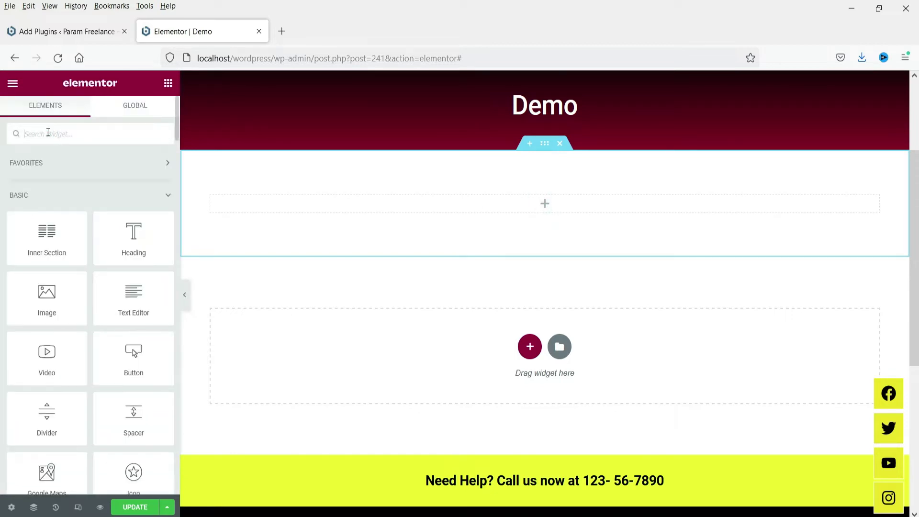
Drag the Client Logo widget into the section, try Banner but keep Simple slide style, and expand Title #1.
type("logo")
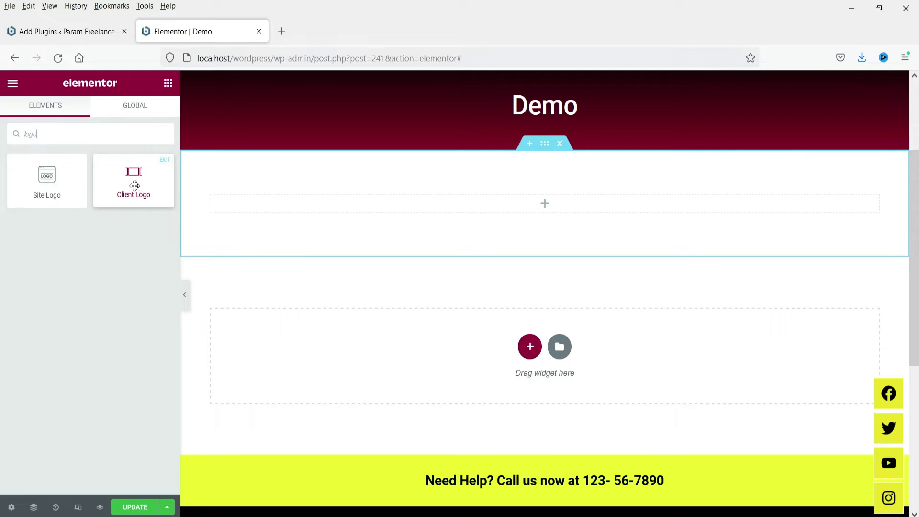
left_click_drag(133, 174, 421, 204)
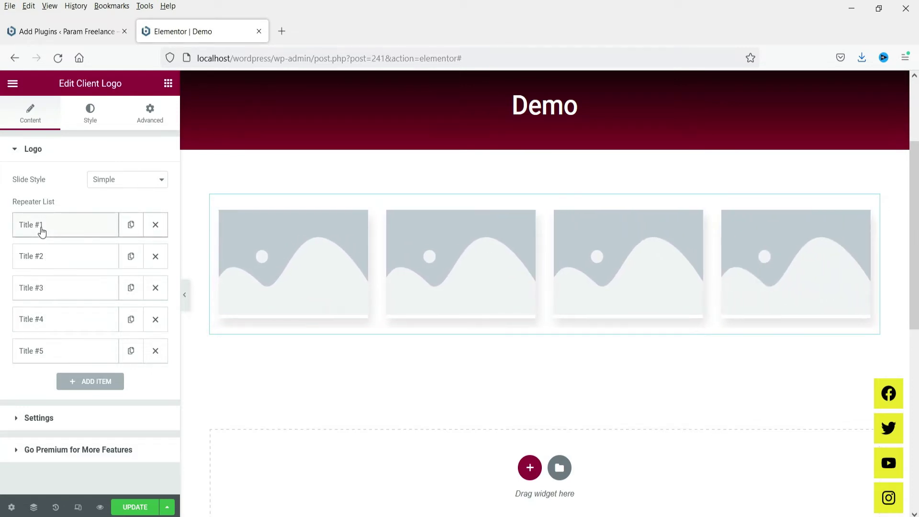
left_click(136, 182)
left_click(115, 210)
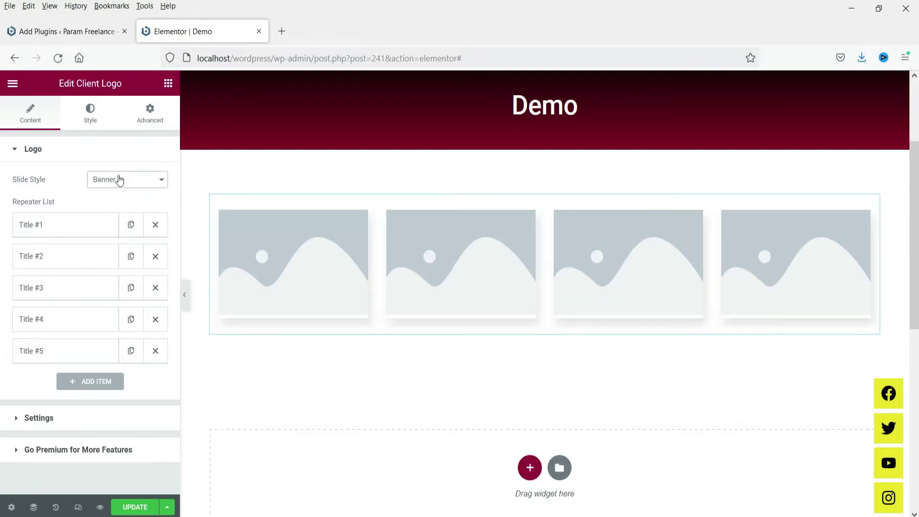
left_click(117, 178)
left_click(109, 197)
left_click(37, 232)
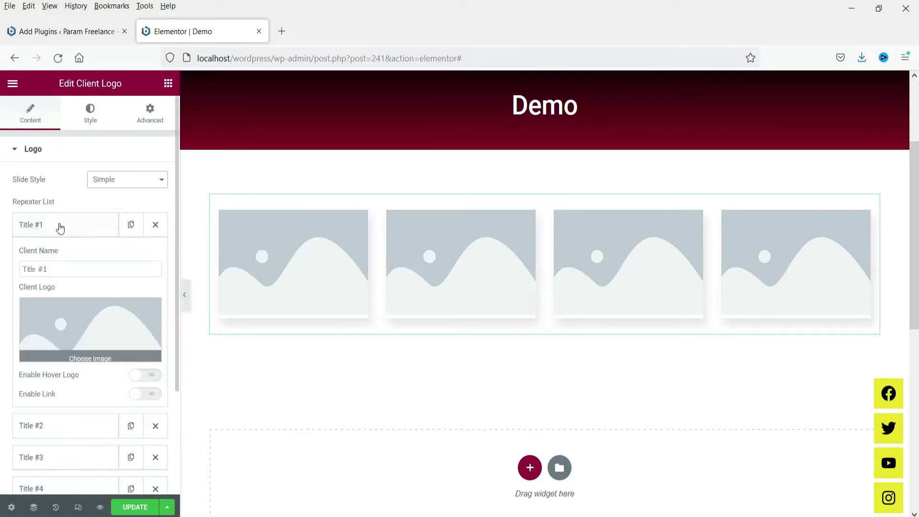
mouse_move(60, 321)
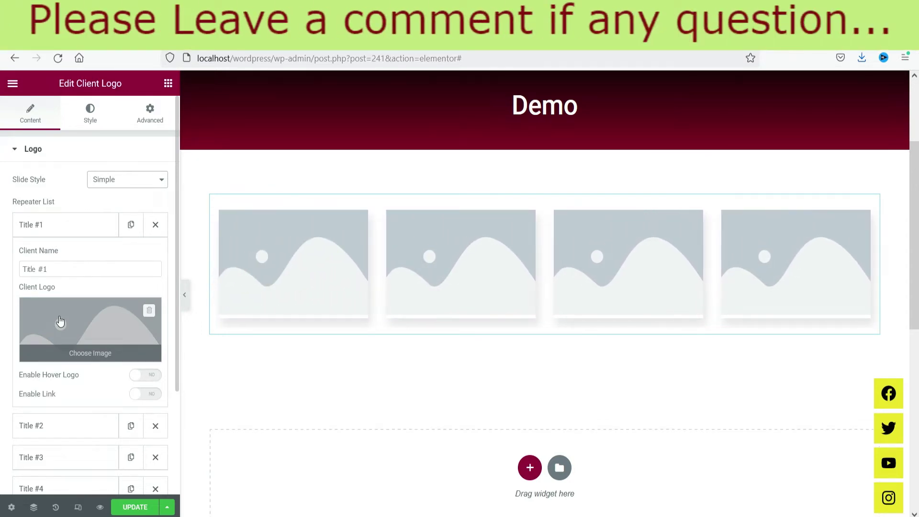
Upload Amazon-2 and insert it as the first client's logo.
left_click(60, 321)
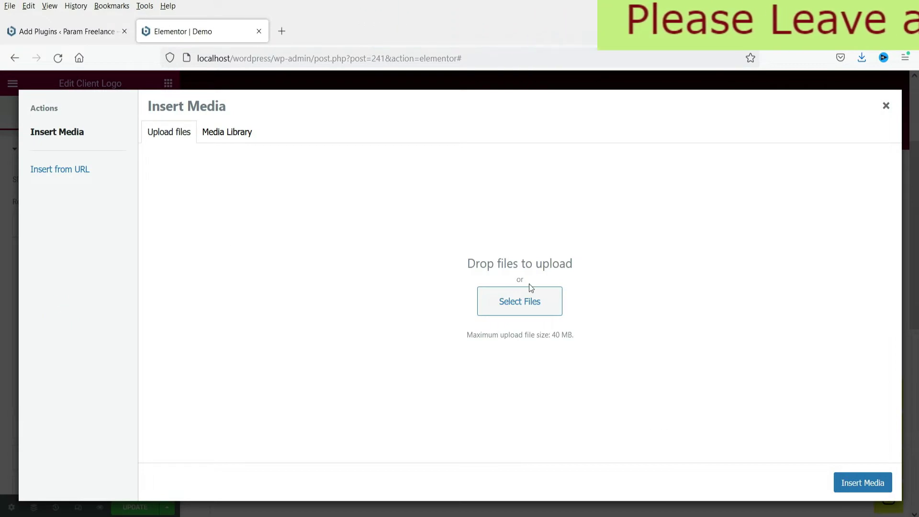
left_click(512, 303)
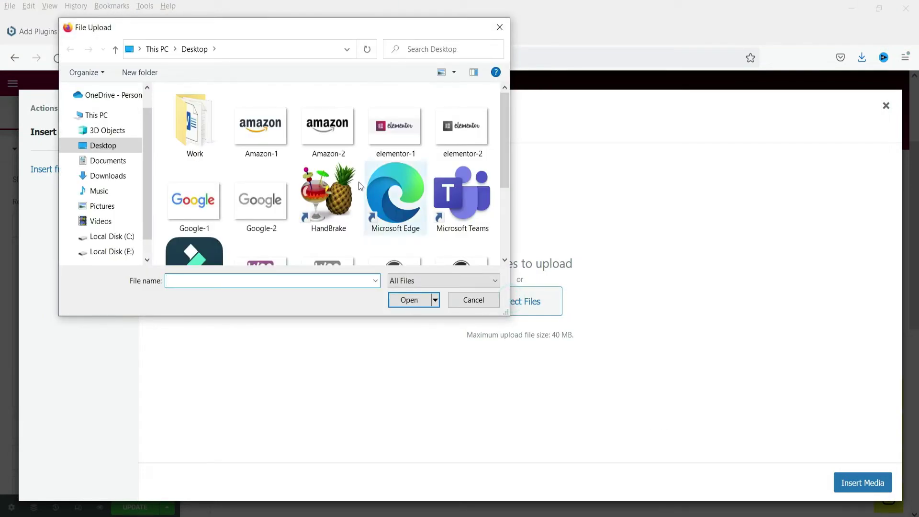
left_click(328, 126)
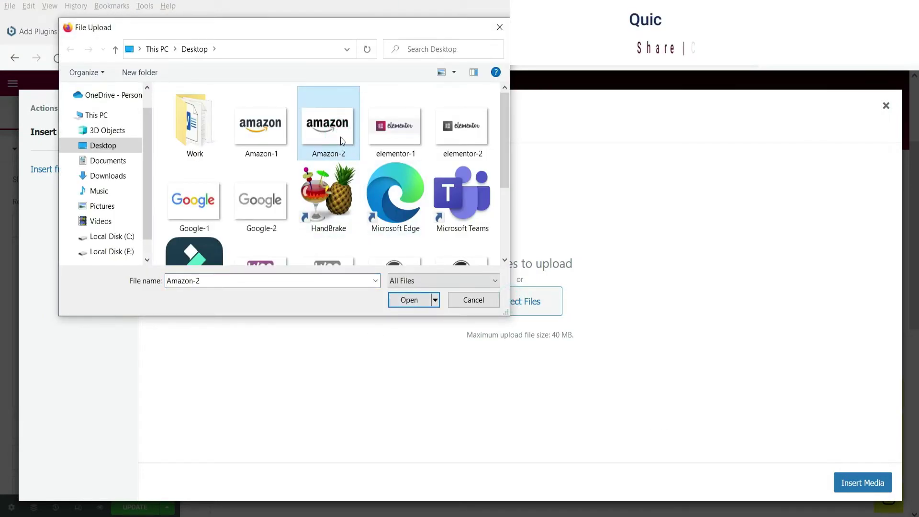
left_click(416, 299)
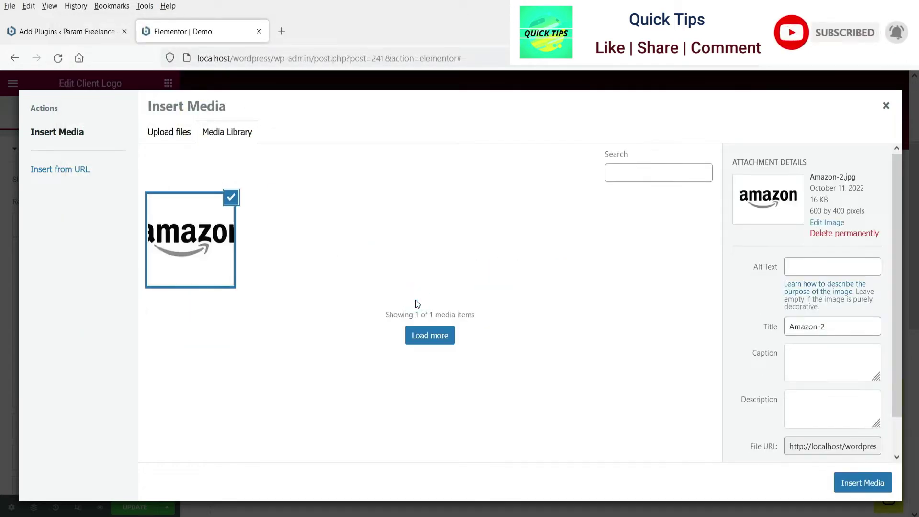
left_click(863, 483)
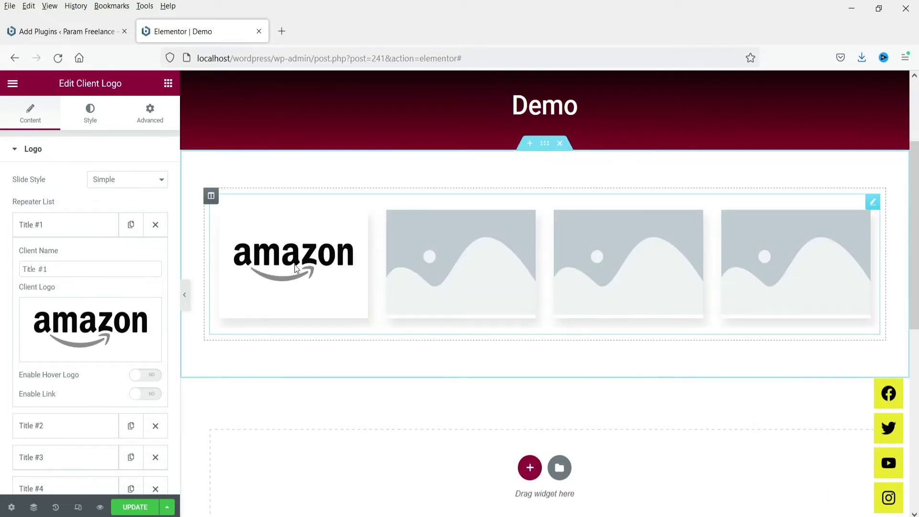
Rename the first client to 'Amazon'.
left_click(45, 270)
key("ctrl+a")
type("Amazon")
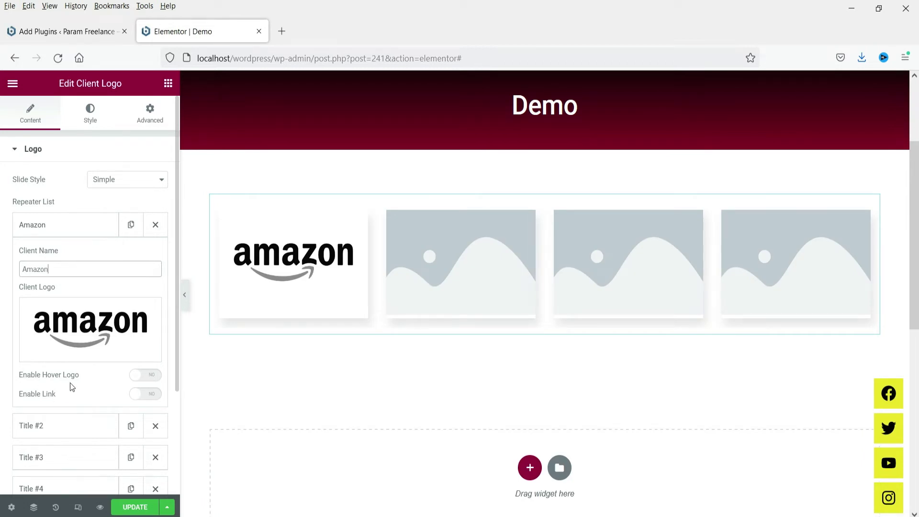
Enable the hover logo for Amazon and upload Amazon-1 as its hover image.
left_click(146, 376)
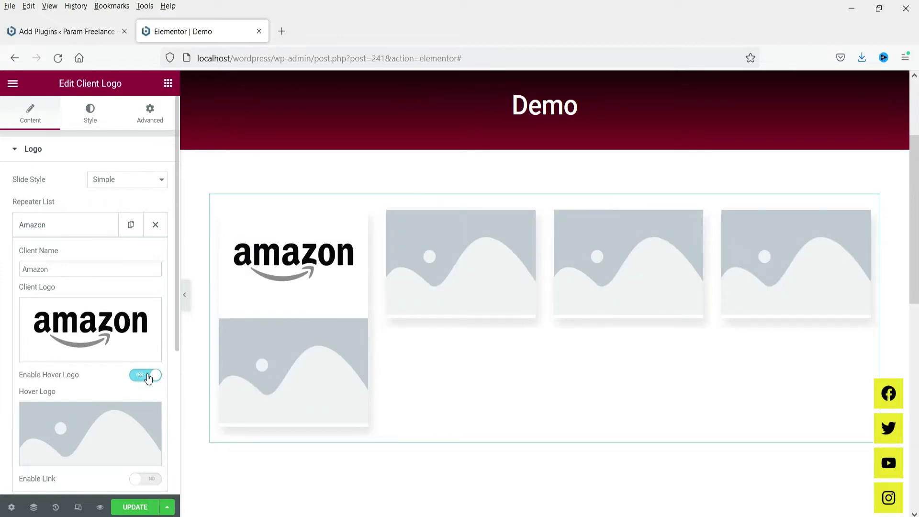
left_click(87, 423)
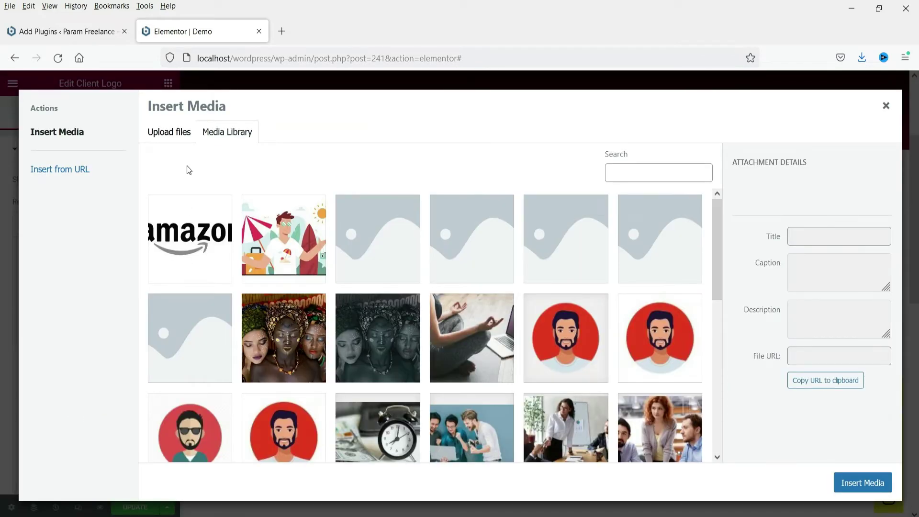
left_click(180, 133)
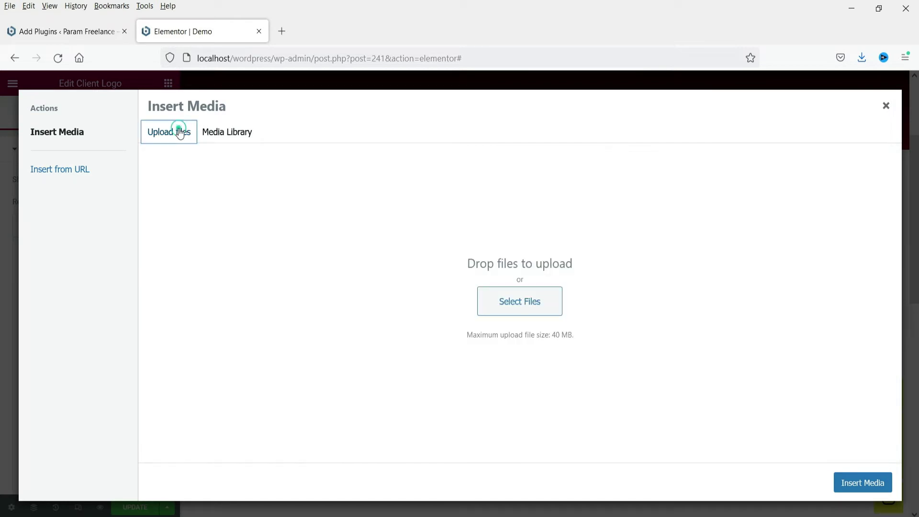
left_click(524, 302)
left_click(253, 125)
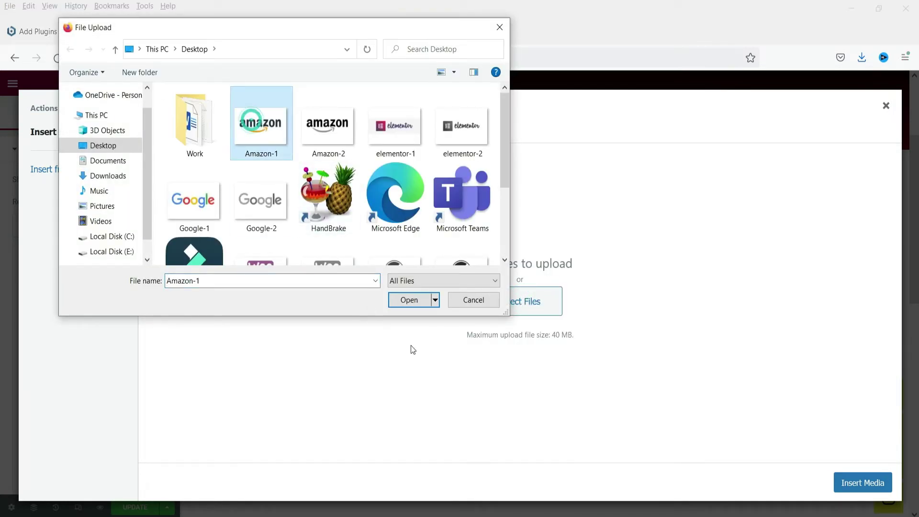
left_click(409, 300)
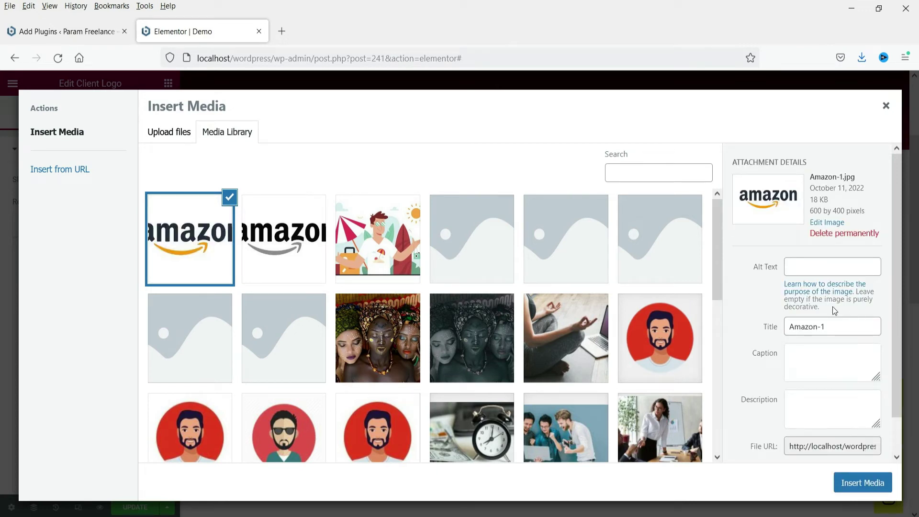
left_click(864, 484)
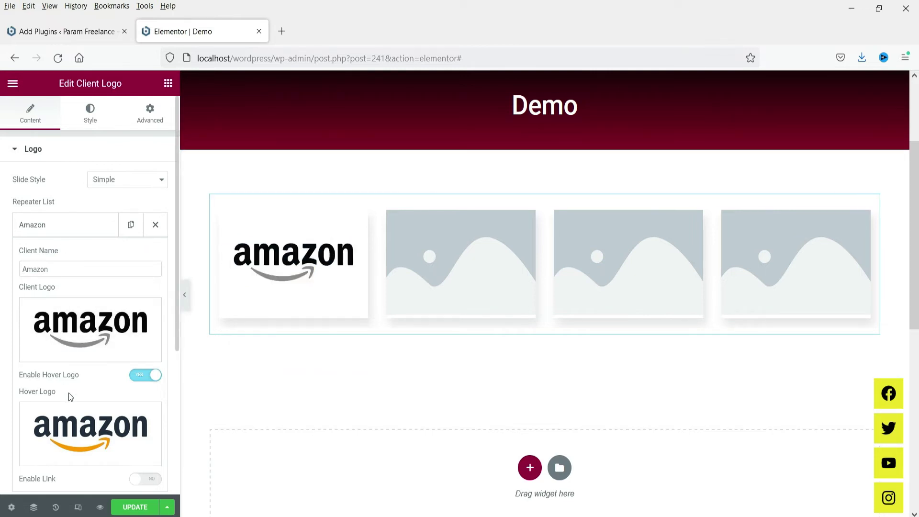
scroll(86, 364, "down", 3)
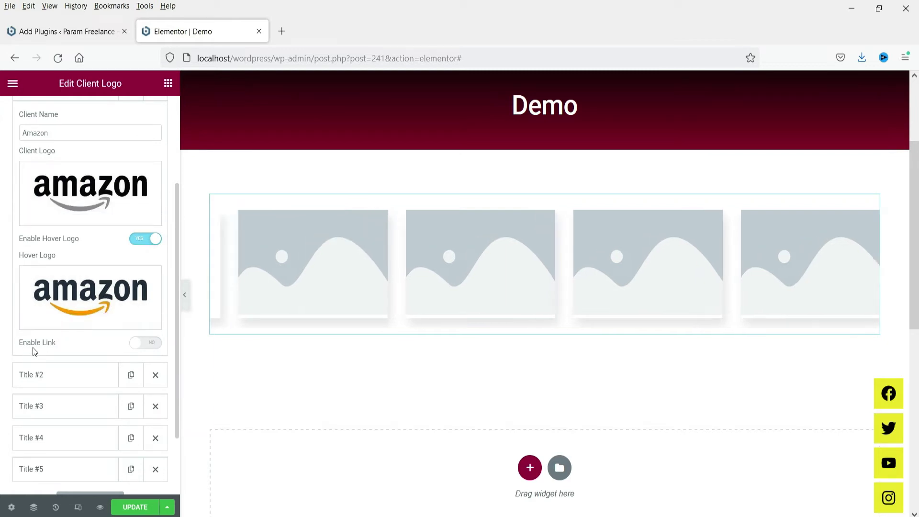
left_click(146, 343)
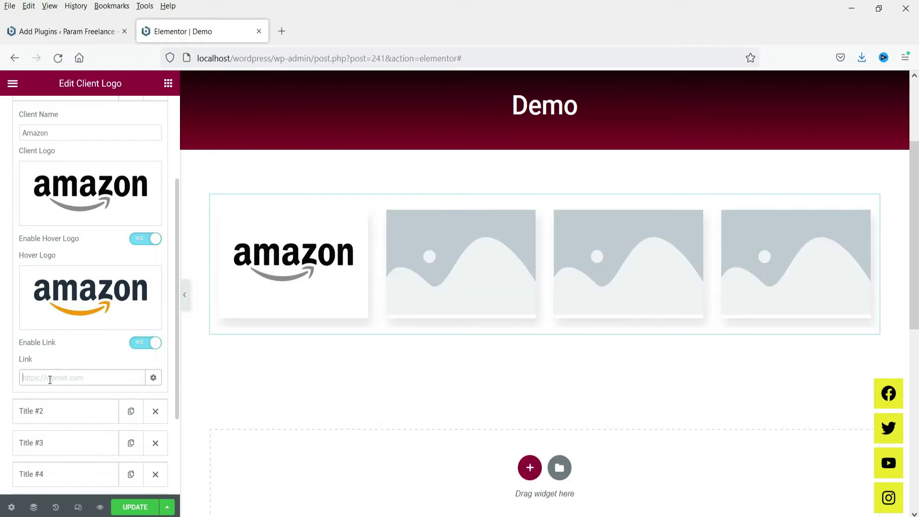
type("https://amazon.com")
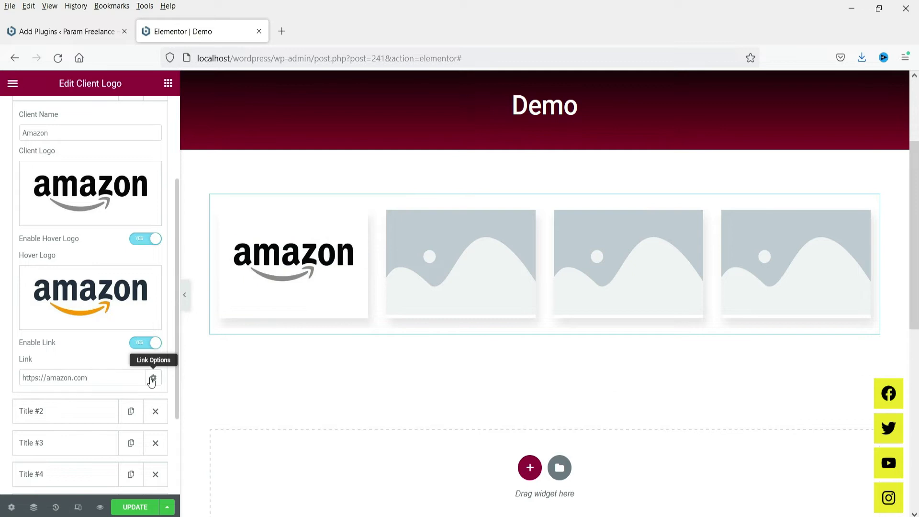
left_click(153, 377)
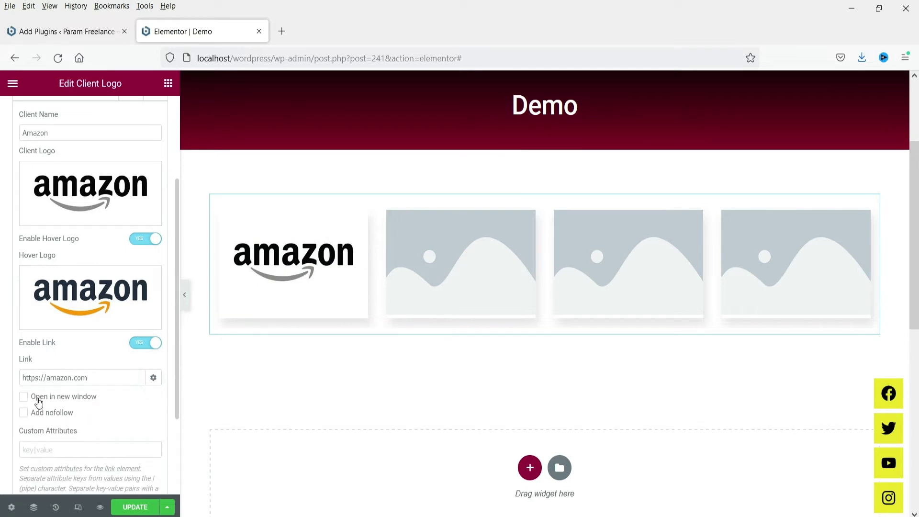
left_click(38, 400)
scroll(106, 400, "up", 3)
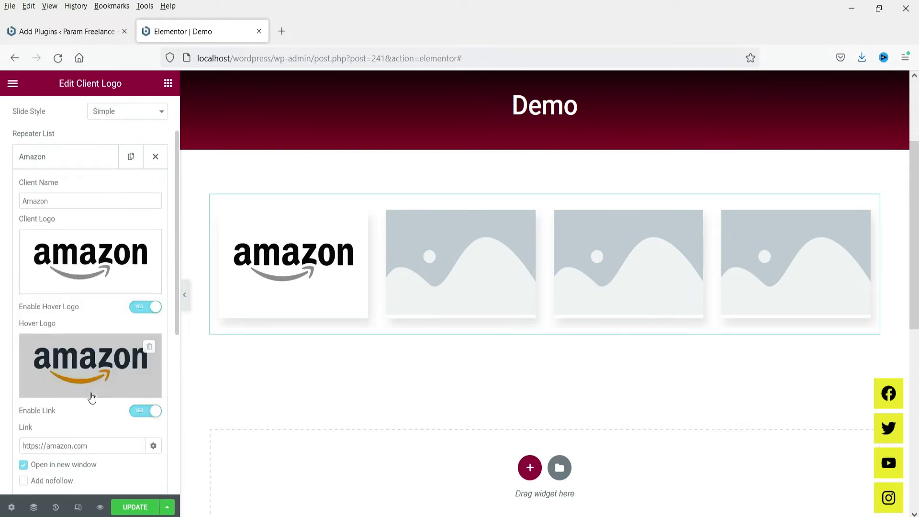
left_click(41, 165)
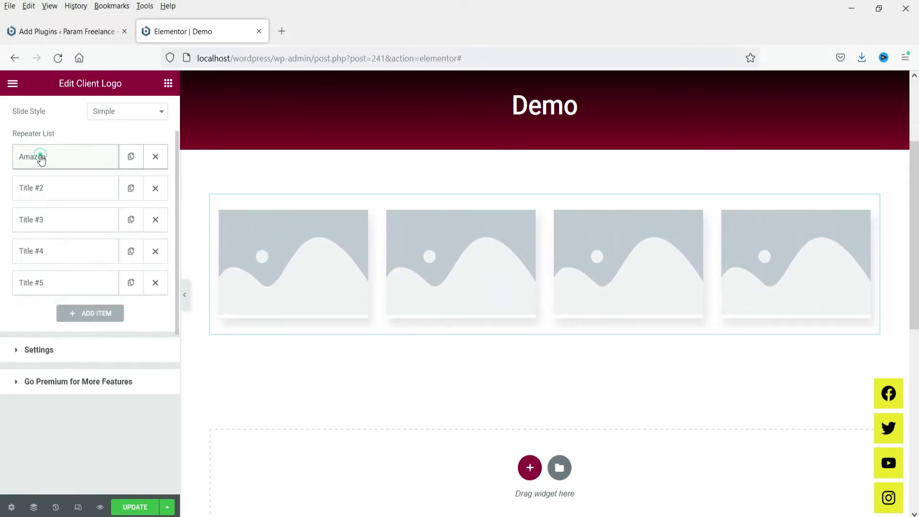
Give Title #2 the uploaded elementor-2 logo and rename it 'Elementor'.
left_click(42, 182)
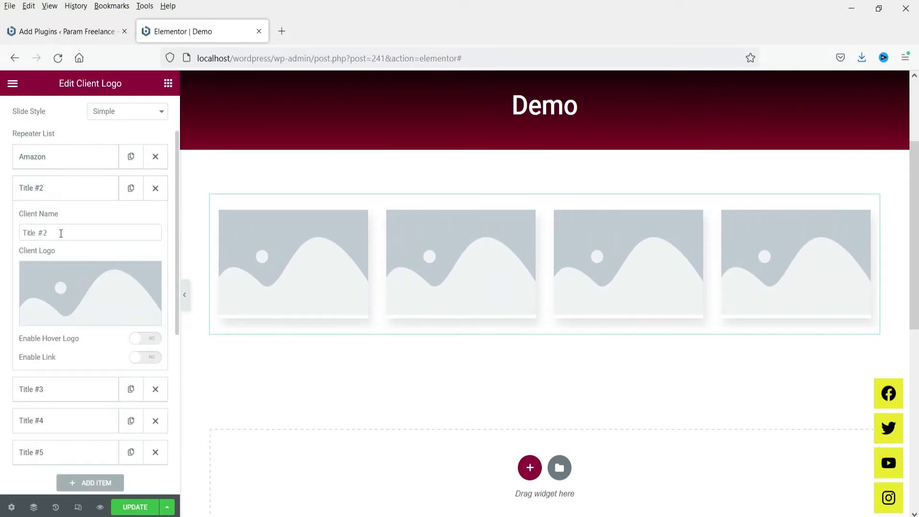
left_click(57, 289)
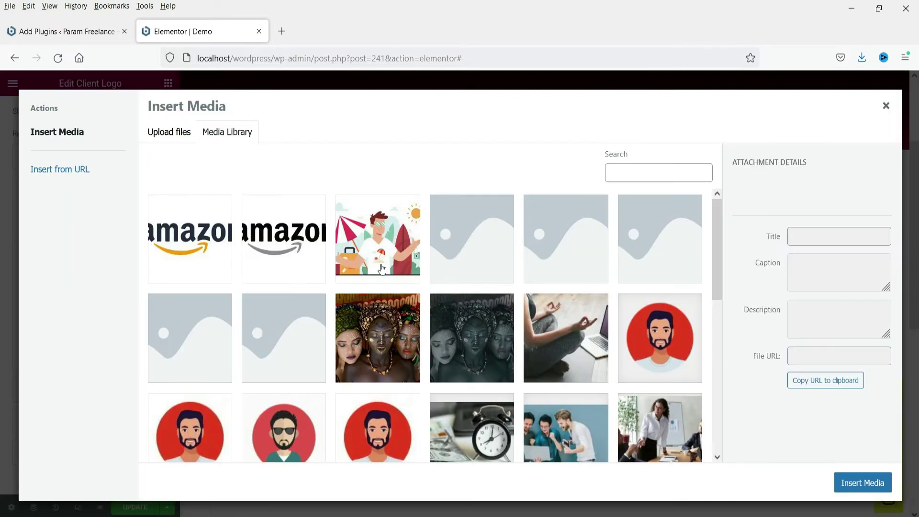
left_click(172, 134)
left_click(517, 301)
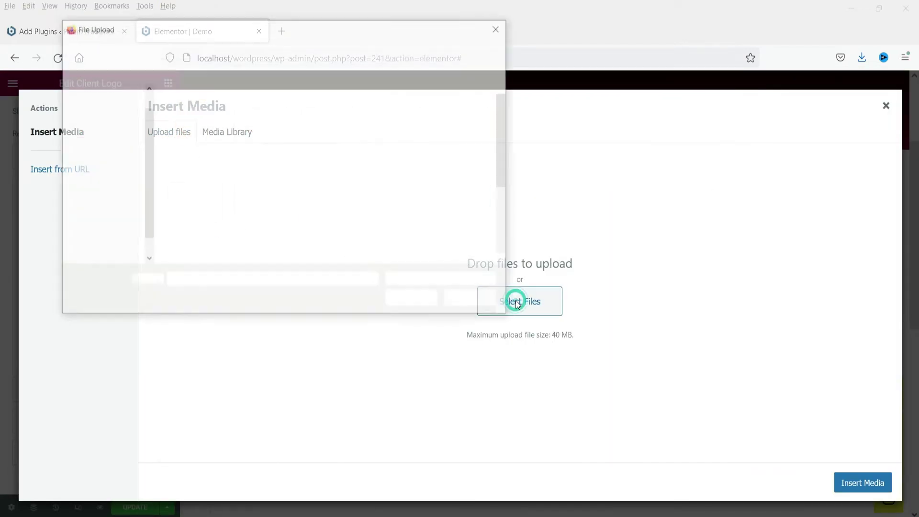
left_click(459, 130)
left_click(428, 300)
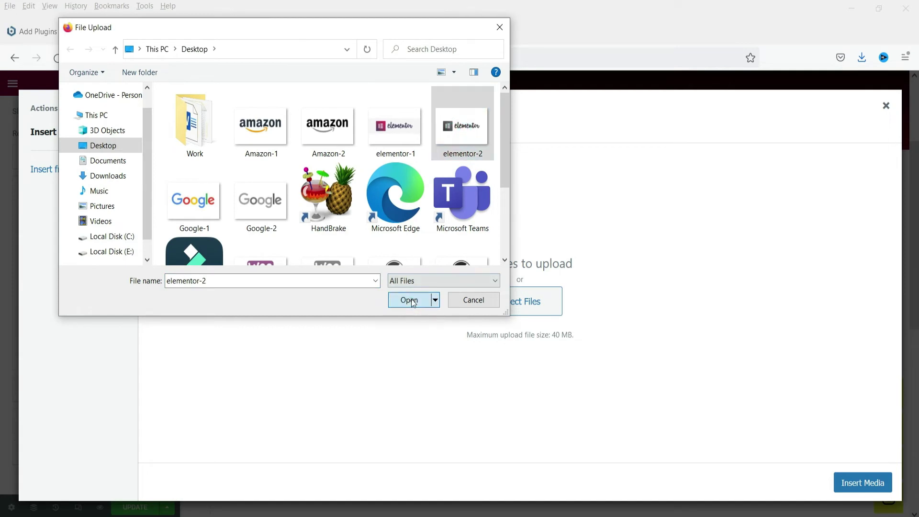
left_click(863, 483)
triple_click(67, 233)
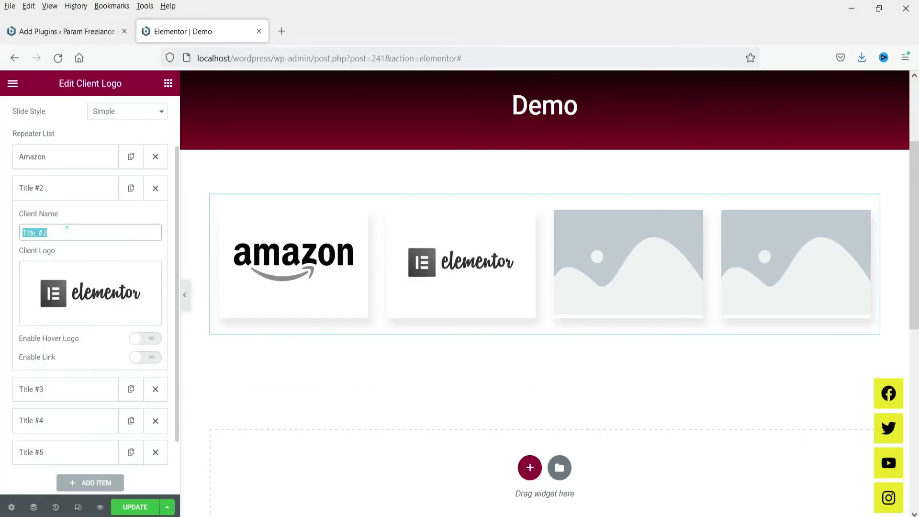
type("Elementor")
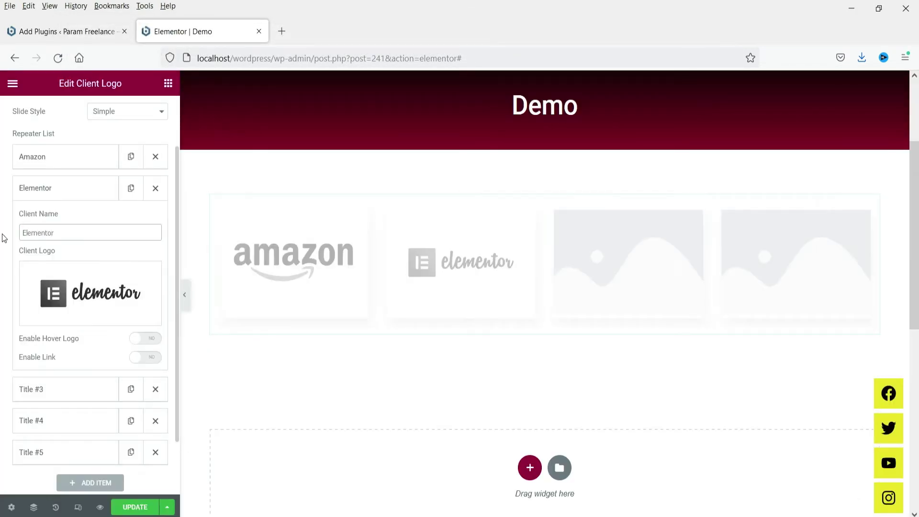
Enable the Elementor hover logo using the uploaded elementor-1 image, then collapse the entry.
left_click(153, 339)
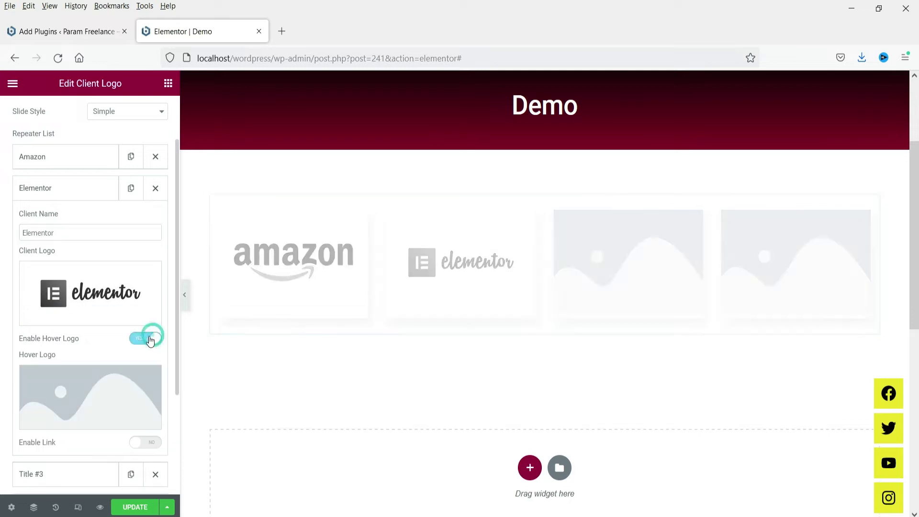
left_click(77, 392)
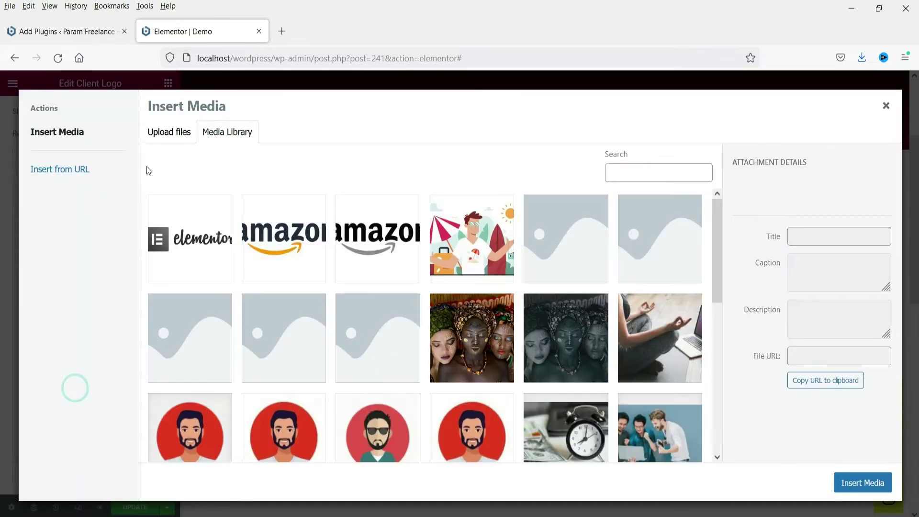
left_click(168, 132)
left_click(543, 311)
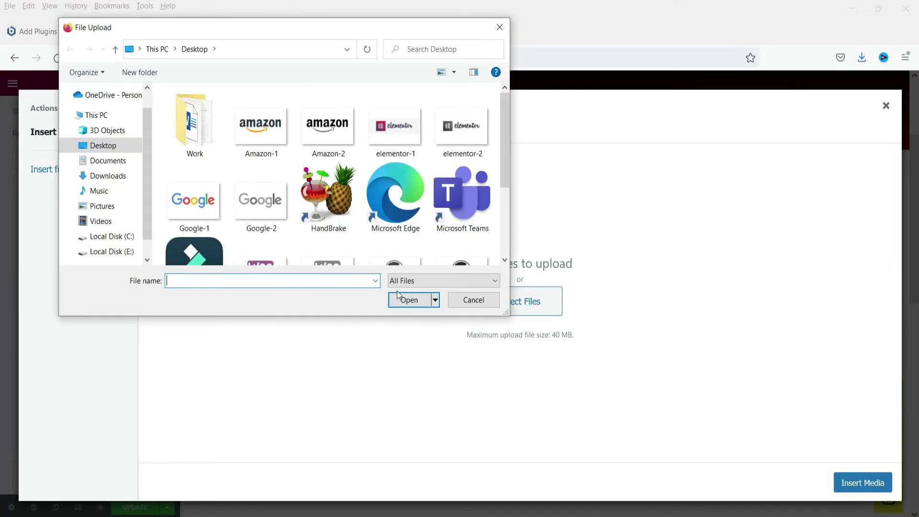
left_click(393, 120)
left_click(399, 299)
left_click(863, 483)
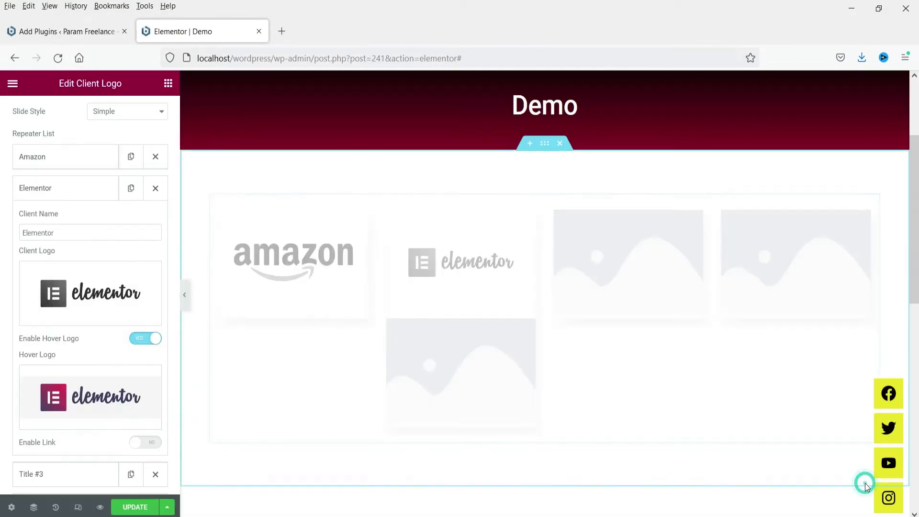
scroll(142, 378, "down", 1)
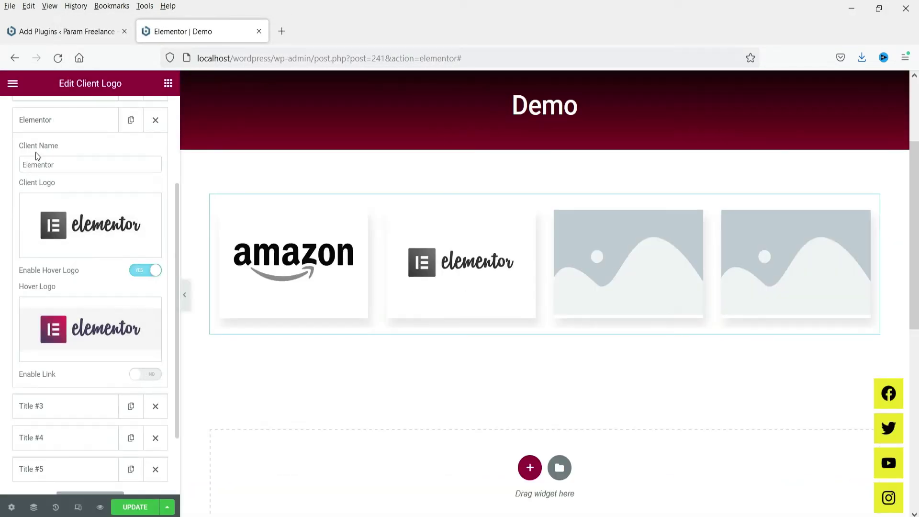
left_click(39, 126)
Expand Title #3 and upload Google-2 as its client logo.
left_click(37, 148)
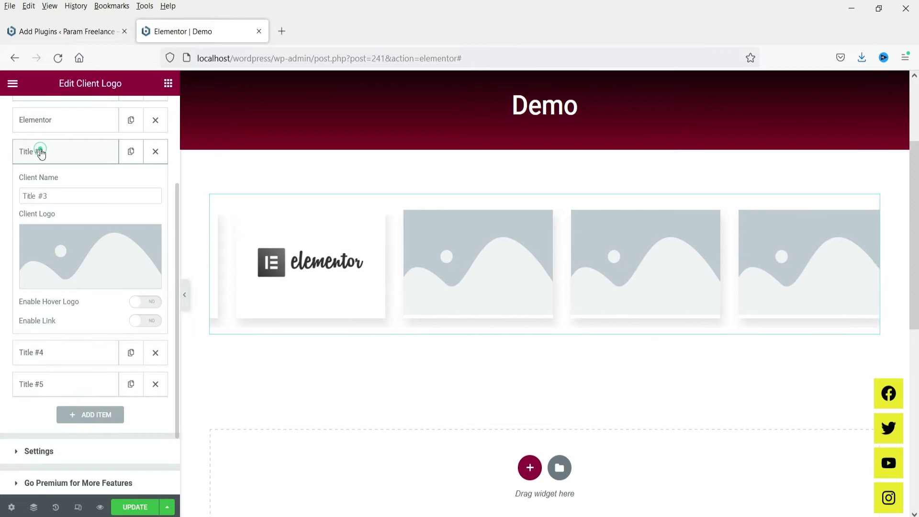
left_click(70, 261)
left_click(166, 131)
left_click(497, 305)
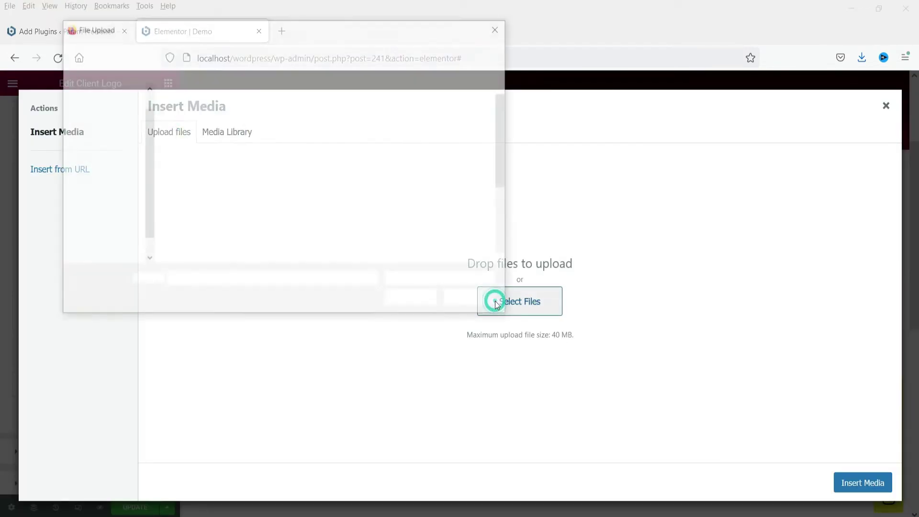
left_click(276, 209)
left_click(402, 305)
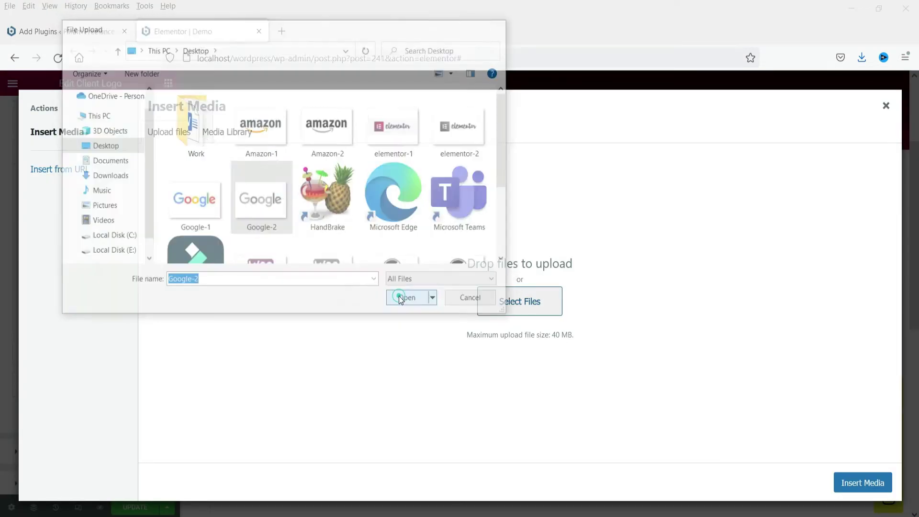
left_click(863, 483)
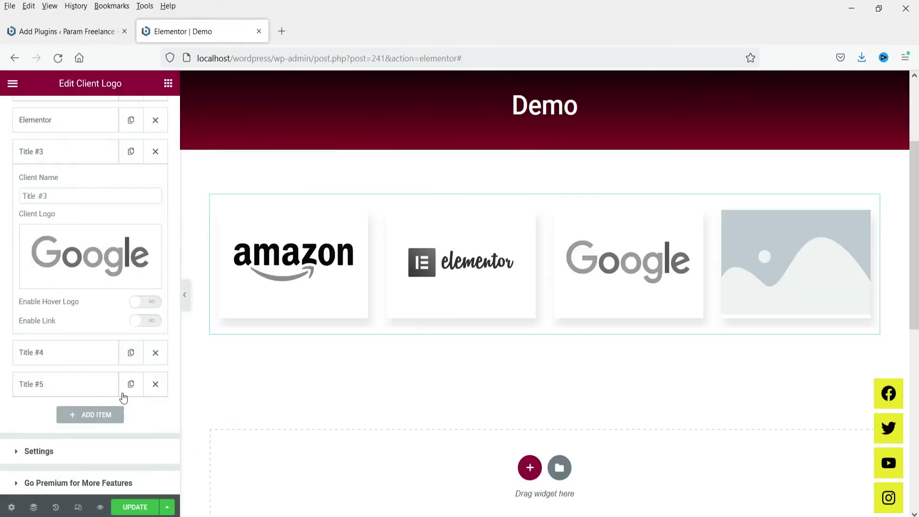
Enable the third client's hover logo using the uploaded Google-1 image.
left_click(146, 302)
left_click(61, 355)
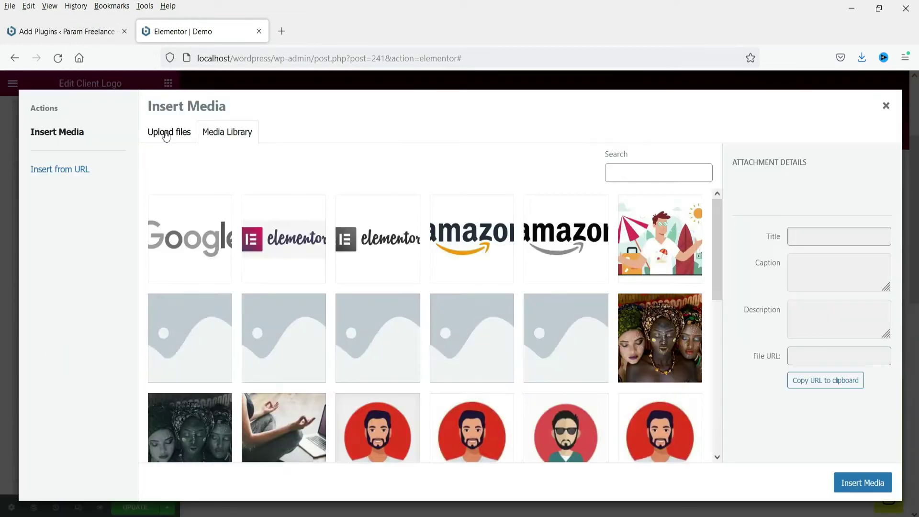
left_click(165, 132)
left_click(537, 303)
left_click(195, 199)
left_click(412, 299)
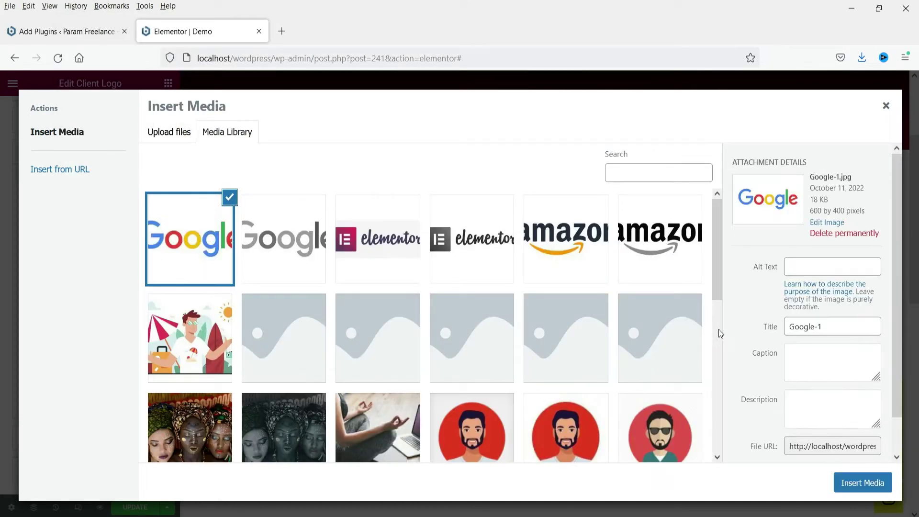
left_click(863, 483)
Rename the third client to 'Google' and collapse its entry.
left_click(58, 155)
left_click(58, 154)
triple_click(60, 199)
type("Google")
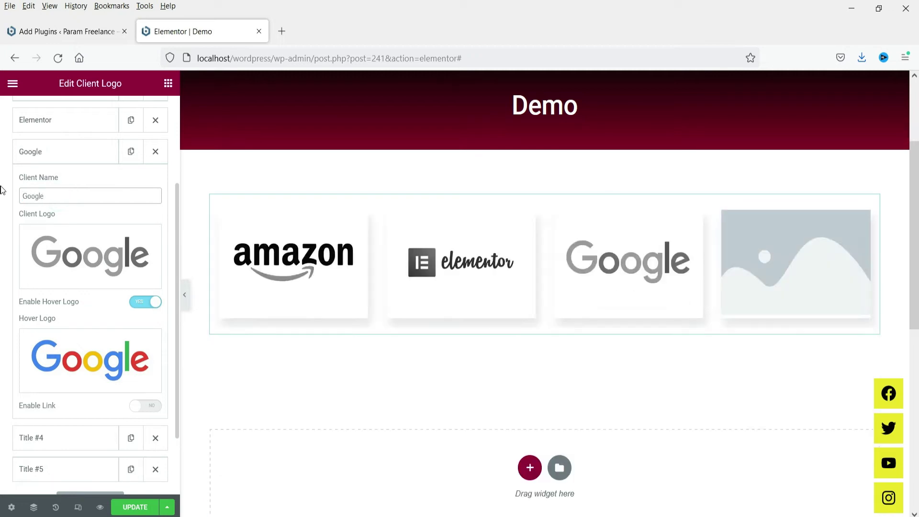
left_click(45, 152)
left_click(40, 185)
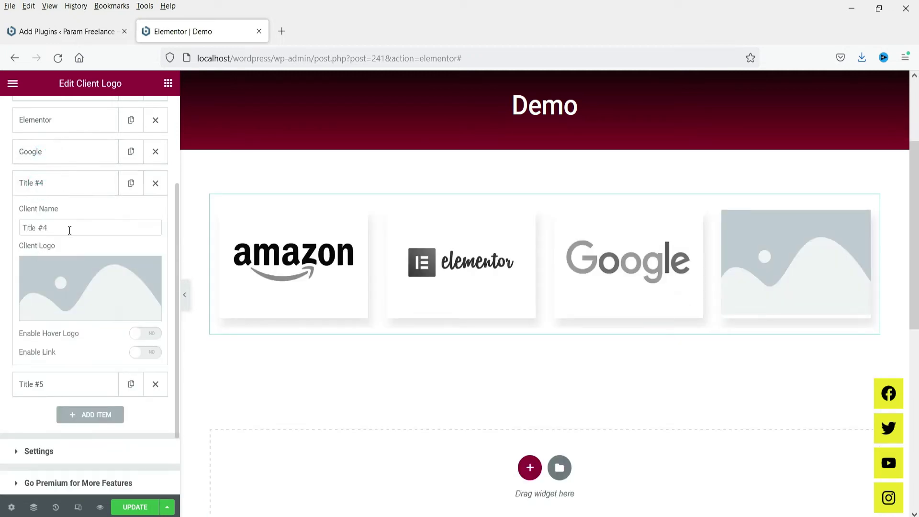
Add the fourth client's logo image and reorder the list to WordPress, Elementor, woocommerce, Google, Amazon.
left_click(61, 285)
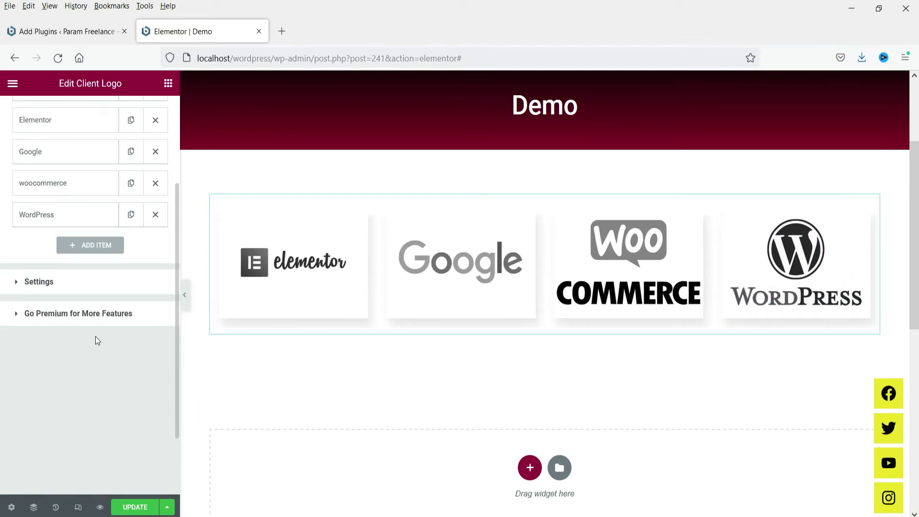
scroll(16, 277, "up", 3)
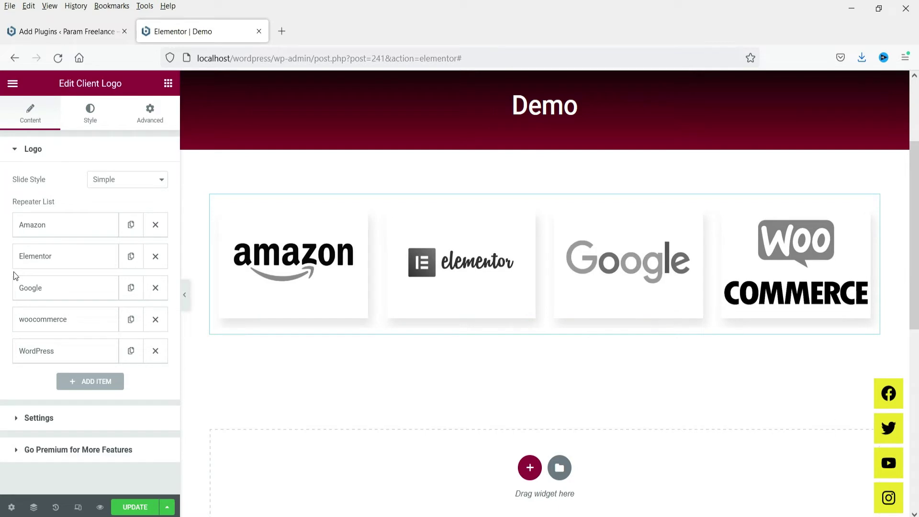
mouse_move(44, 228)
left_mouse_down()
mouse_move(43, 357)
mouse_move(55, 209)
mouse_move(55, 238)
left_mouse_up()
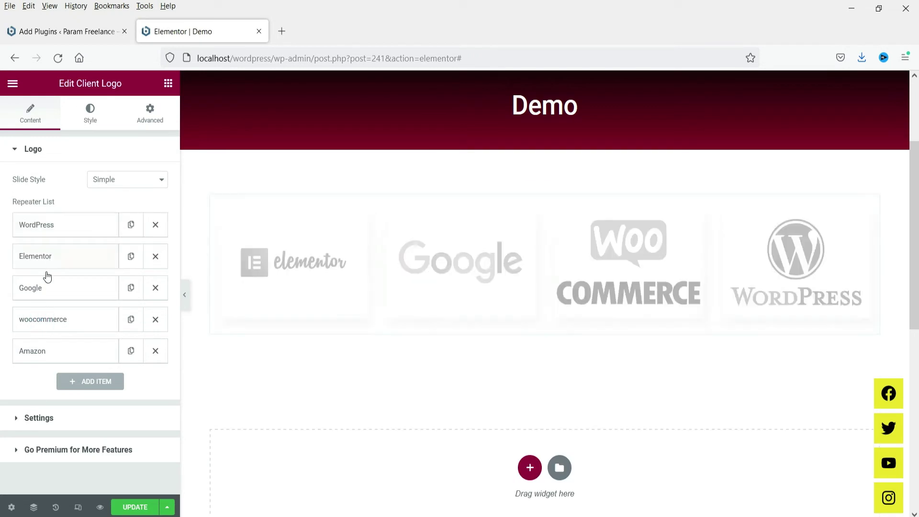
left_click_drag(45, 314, 49, 287)
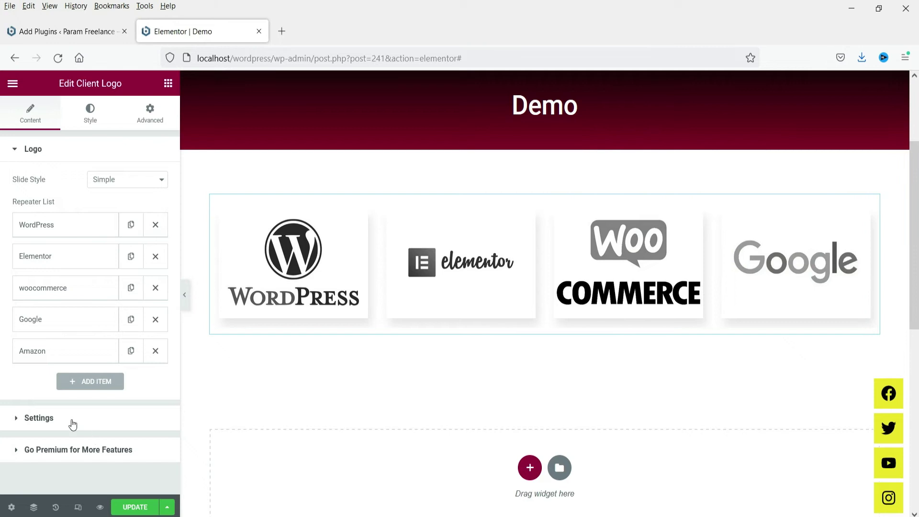
In the carousel Settings, lower Slides To Show from 4 to 3.
left_click(38, 418)
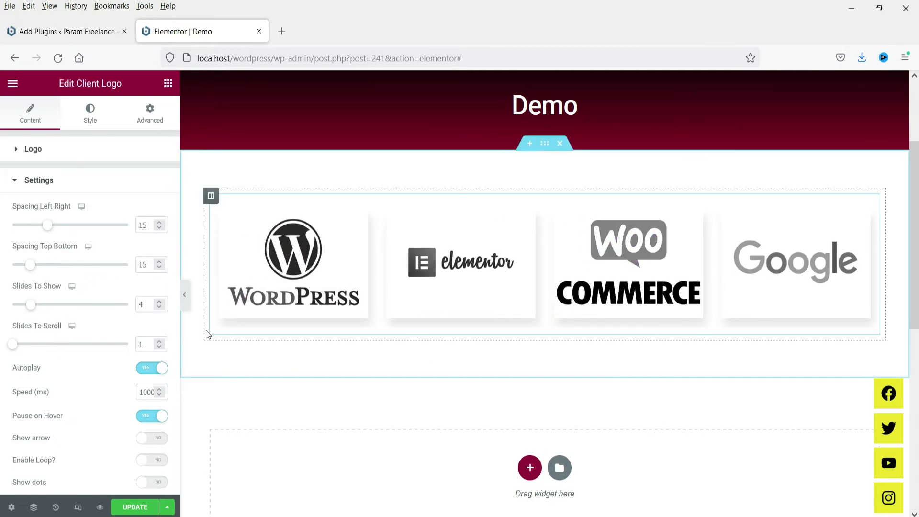
left_click(160, 307)
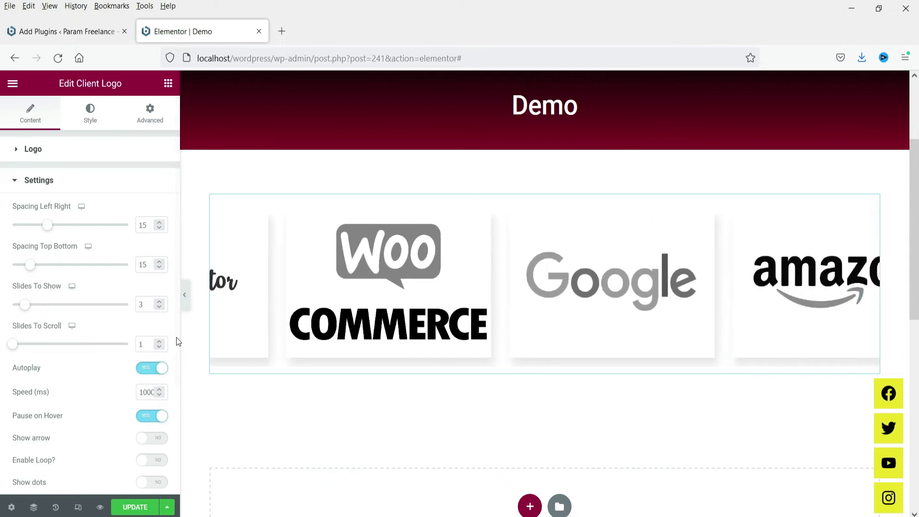
scroll(175, 354, "down", 2)
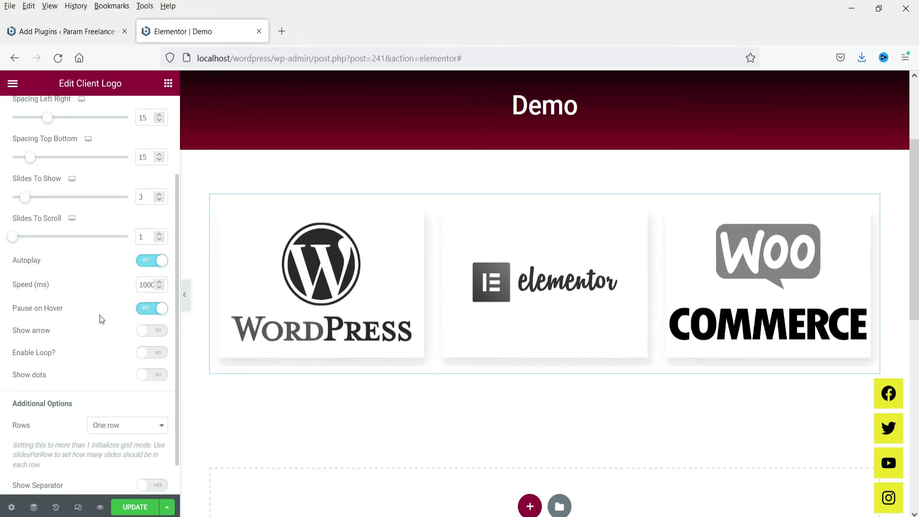
Turn Enable Loop on, try navigation dots on the preview, then switch dots back off.
left_click(153, 358)
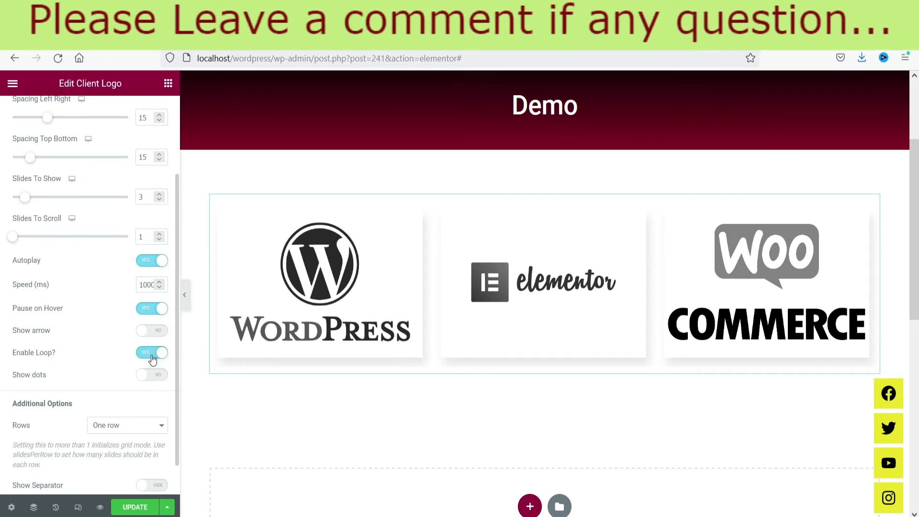
left_click(150, 381)
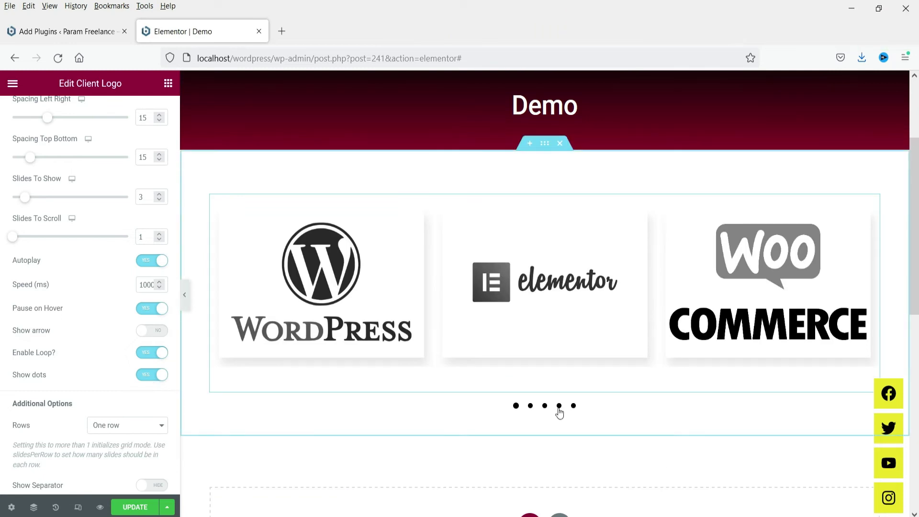
left_click(559, 406)
left_click(545, 406)
left_click(515, 406)
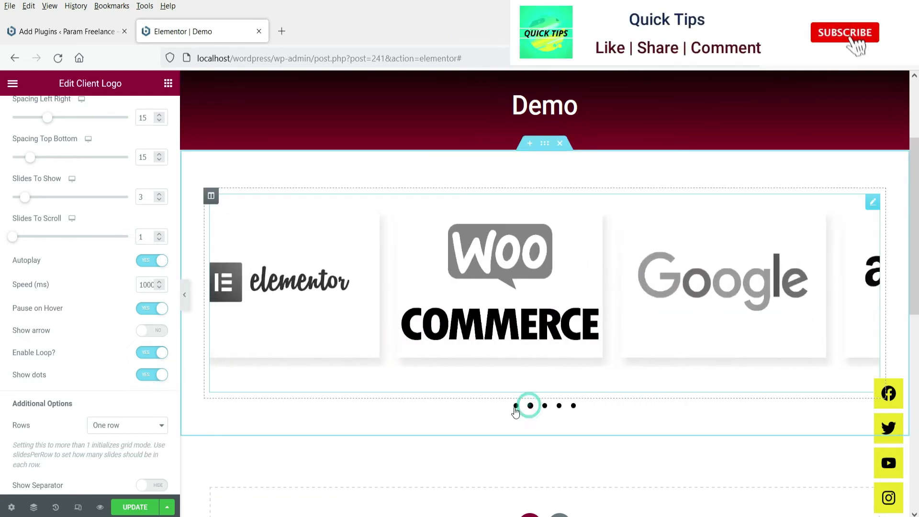
left_click(154, 375)
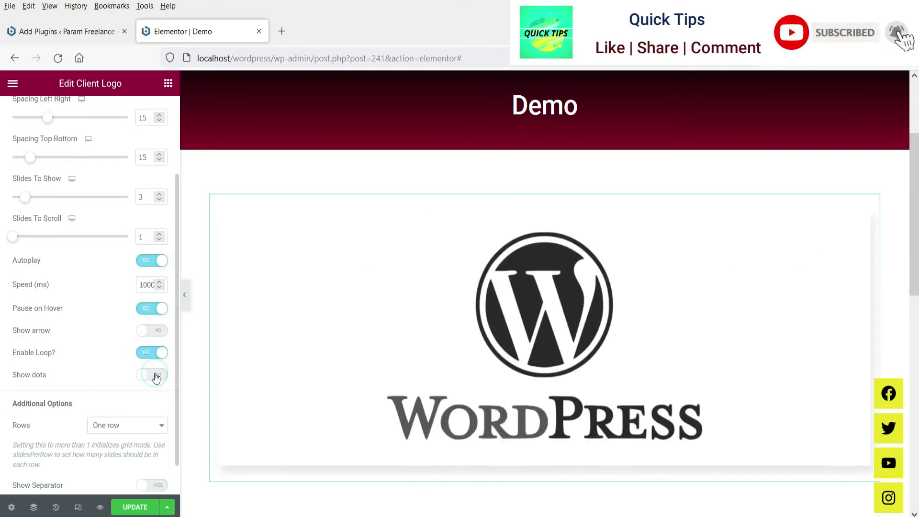
Try a 'Two row' layout, revert Rows to 'One row', and collapse Settings.
scroll(75, 346, "down", 1)
left_click(124, 388)
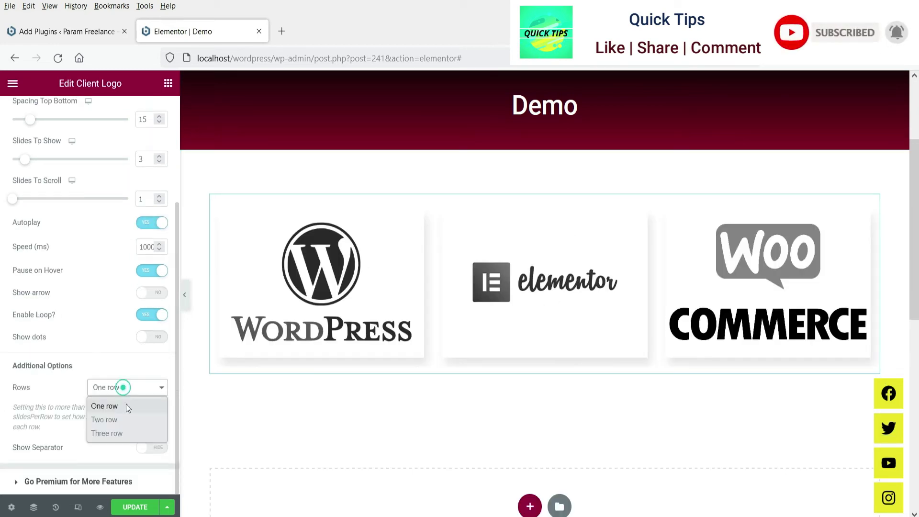
left_click(123, 423)
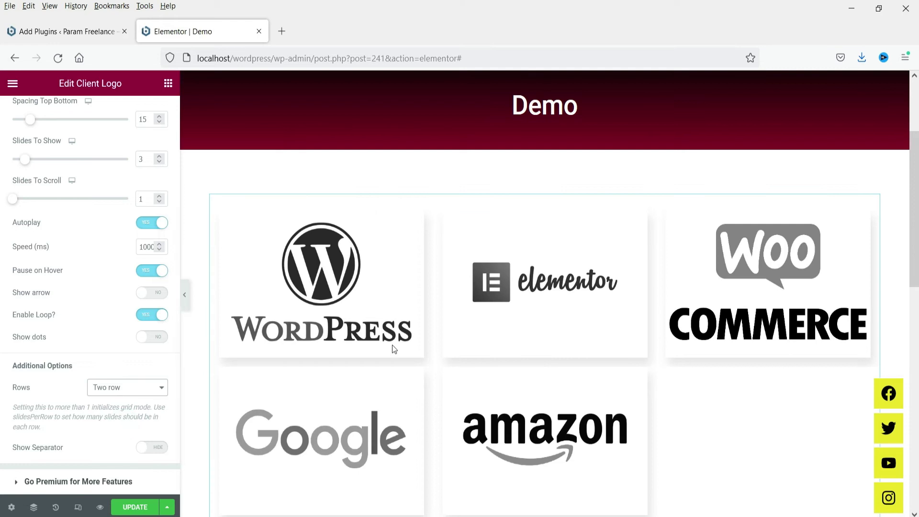
left_click(117, 392)
left_click(117, 407)
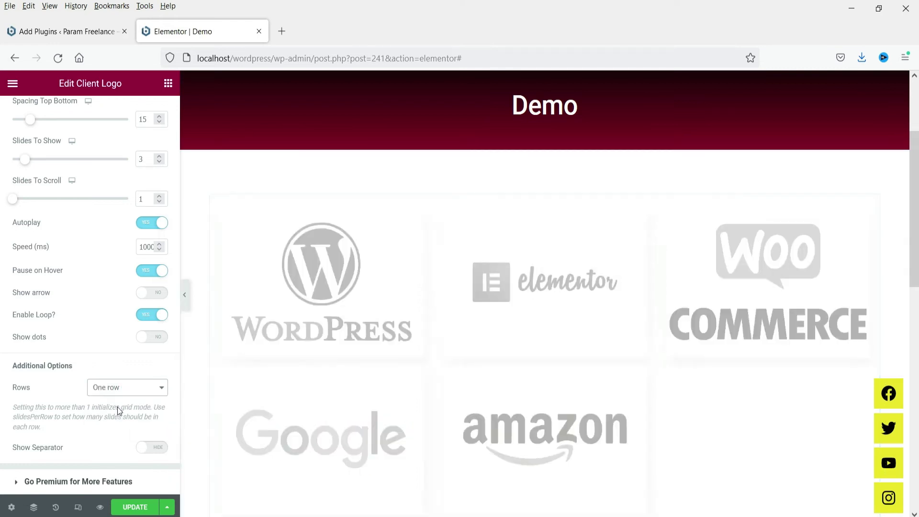
scroll(34, 376, "up", 4)
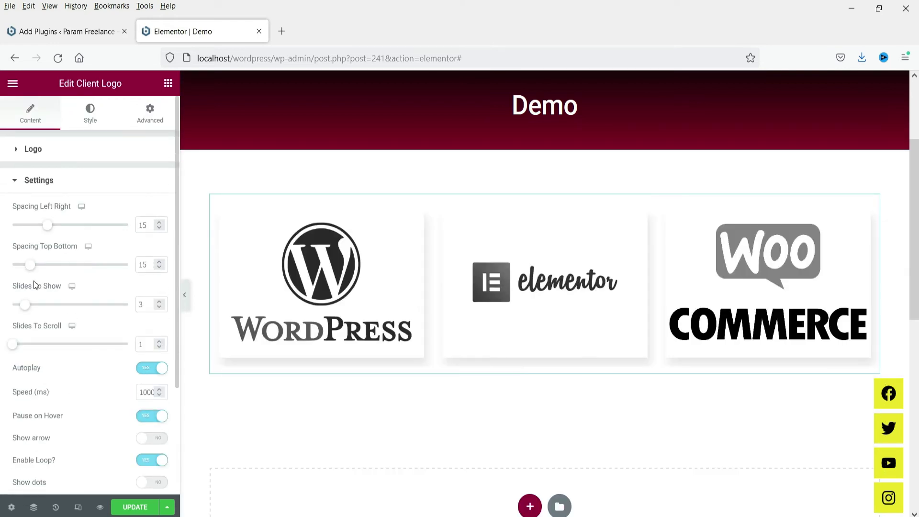
left_click(74, 182)
Set the Container background type to Classic and enter 30 in the linked Padding fields.
left_click(90, 113)
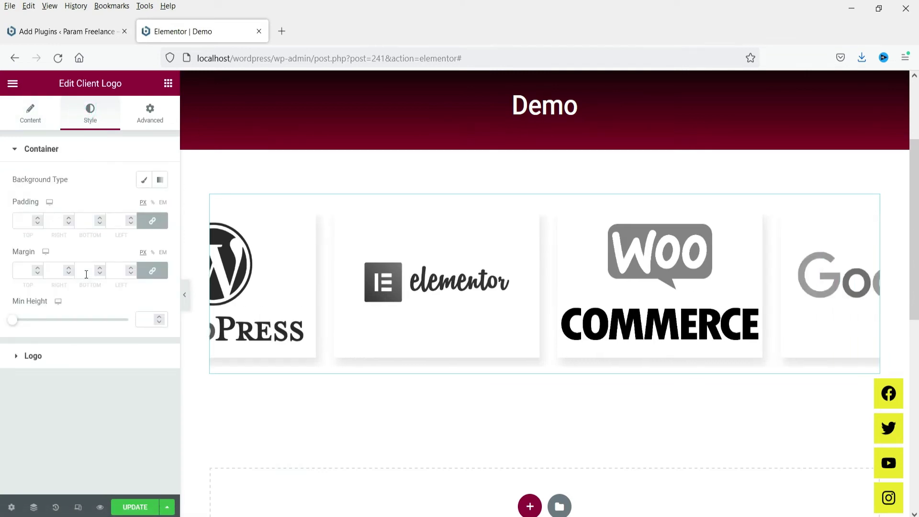
left_click(143, 183)
left_click(160, 206)
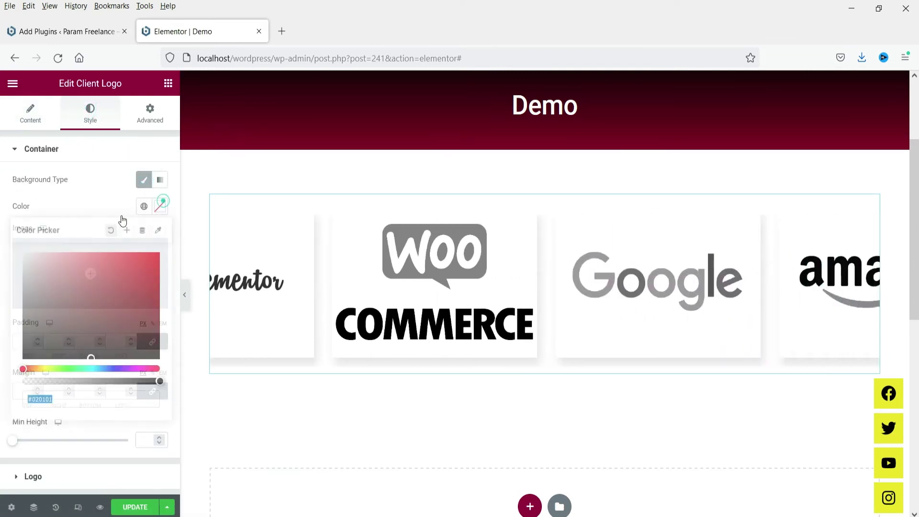
left_click(77, 199)
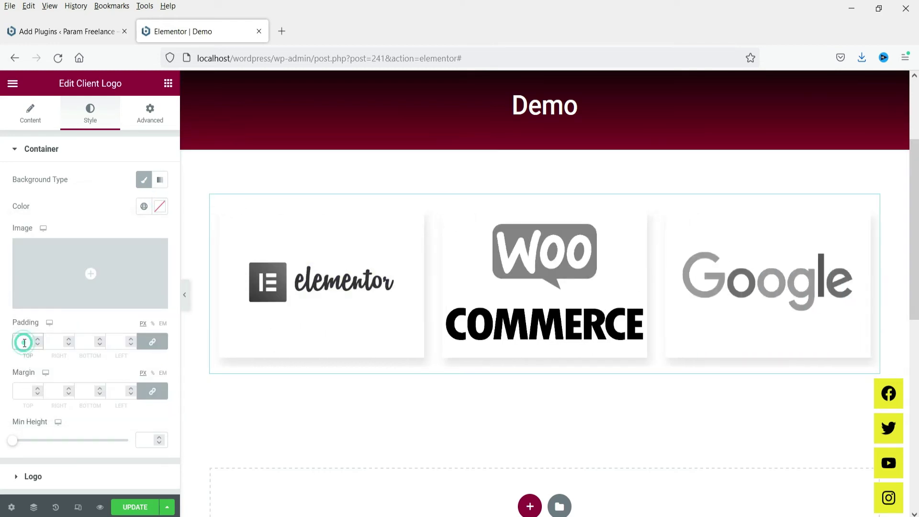
type("30")
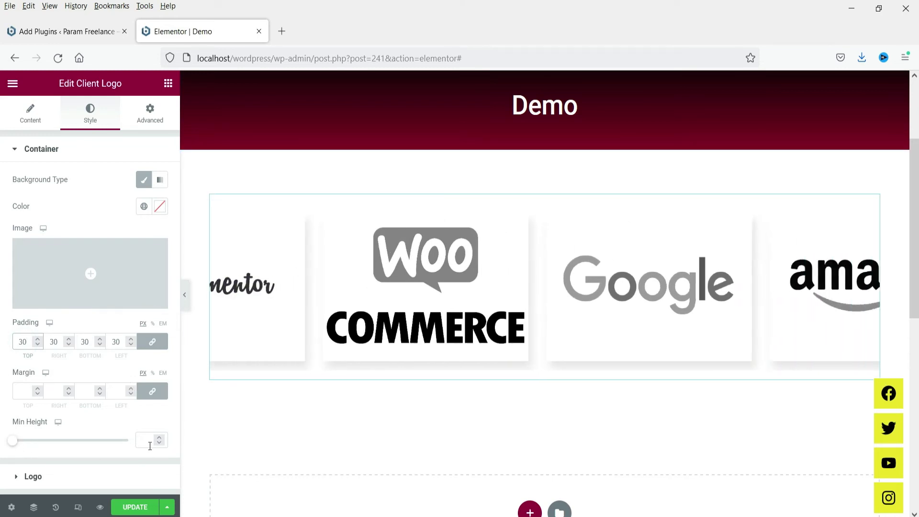
Give the logo boxes a Classic background in pale pink #DAC8C8.
left_click(51, 479)
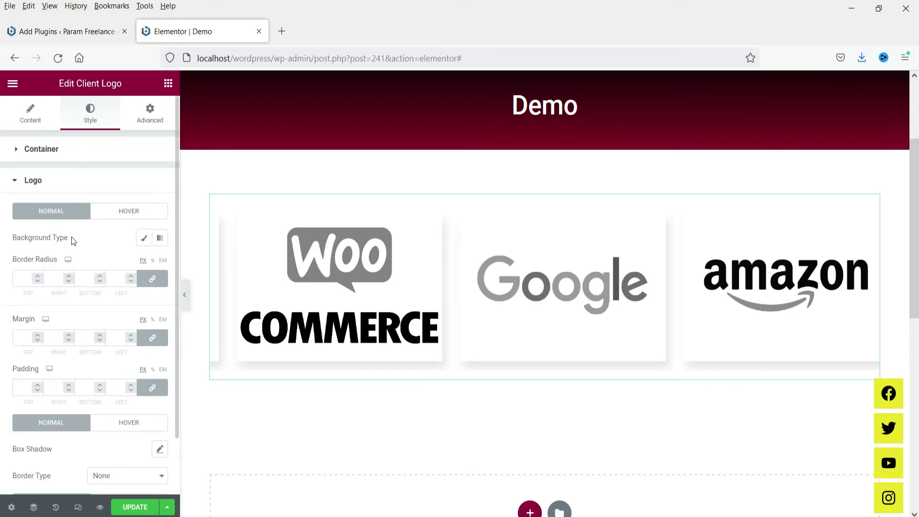
left_click(146, 242)
left_click(160, 264)
left_click(34, 326)
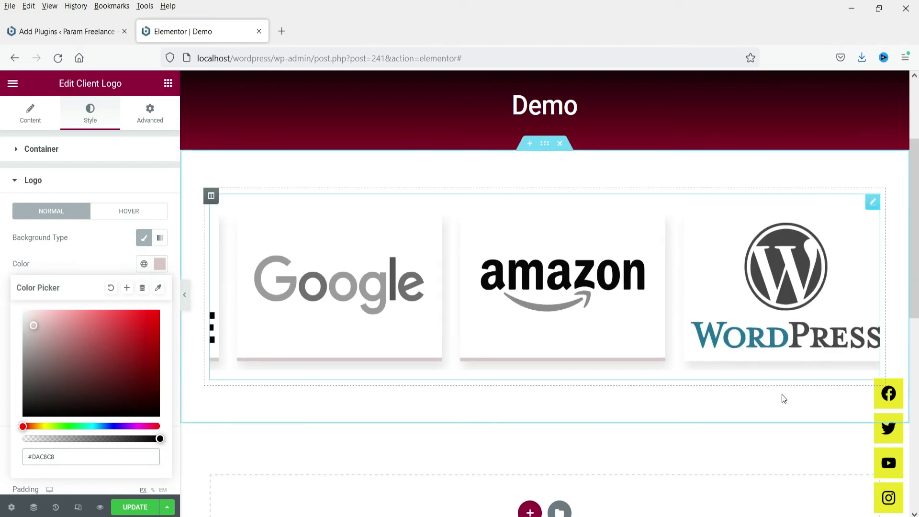
left_click(54, 259)
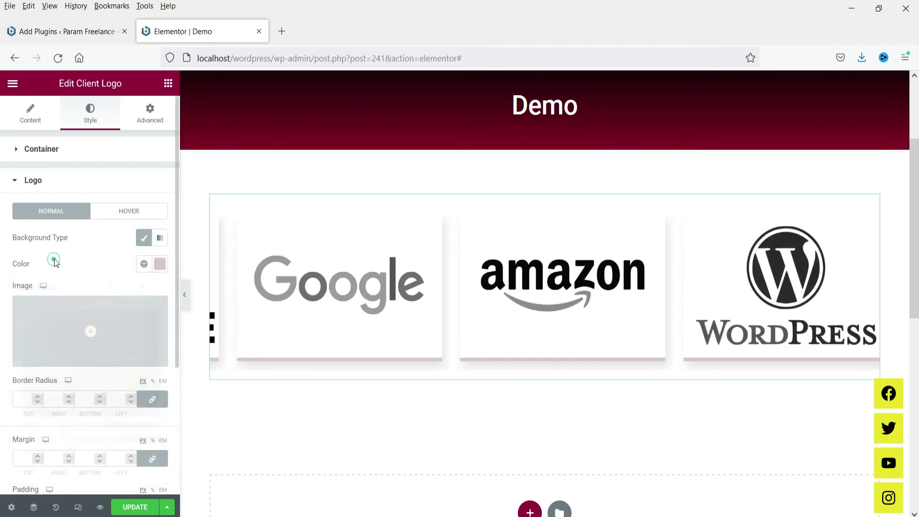
Adjust the Box Shadow settings of the logo boxes.
scroll(53, 258, "down", 3)
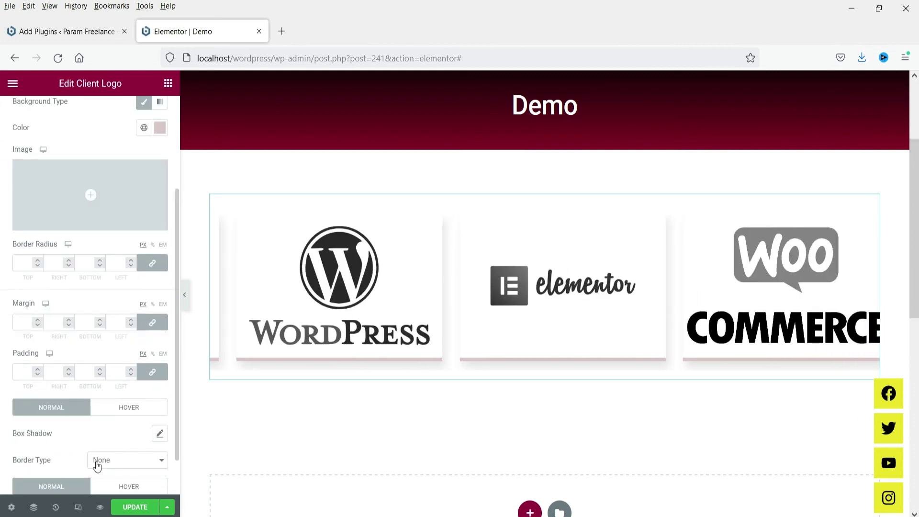
left_click(159, 437)
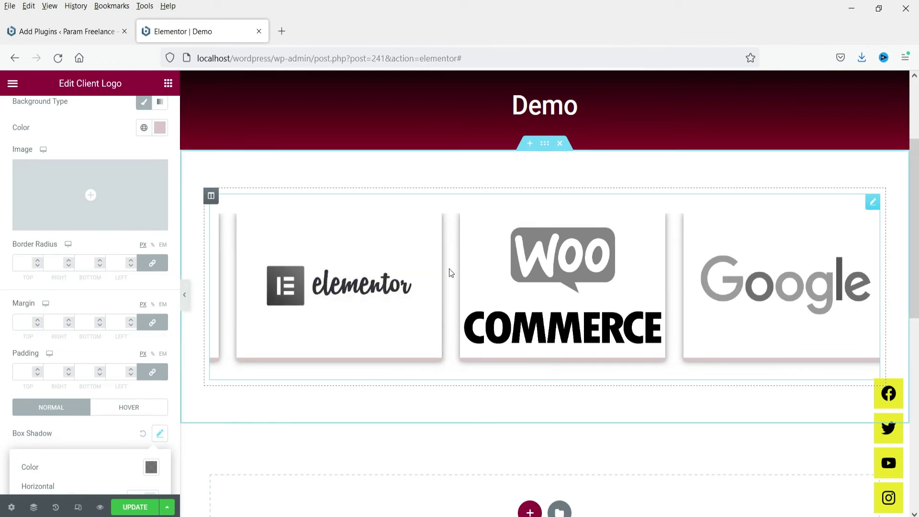
left_click(115, 421)
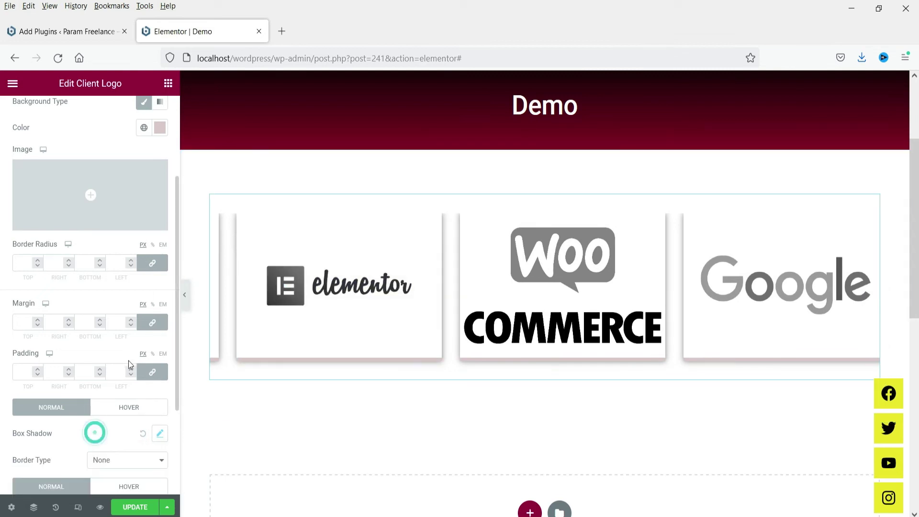
scroll(129, 365, "down", 2)
Give the logo boxes a Solid border 1 px wide on all sides.
left_click(110, 412)
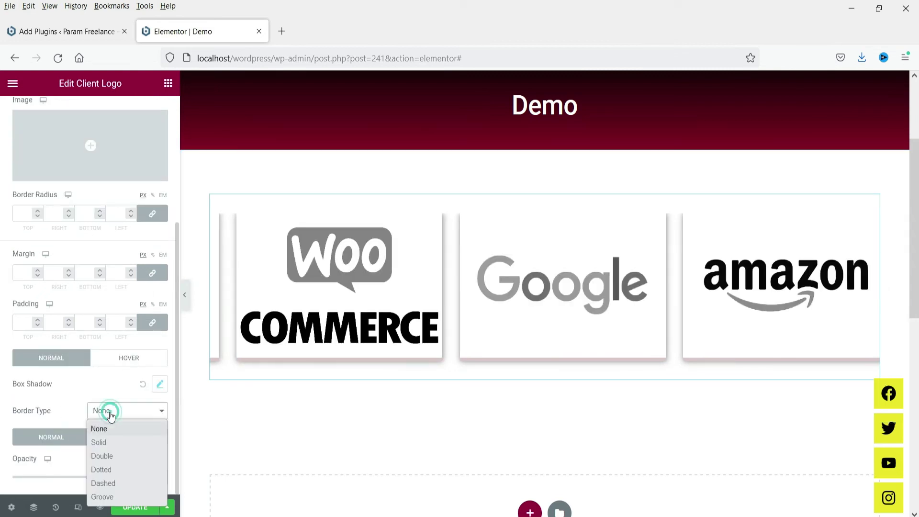
left_click(103, 443)
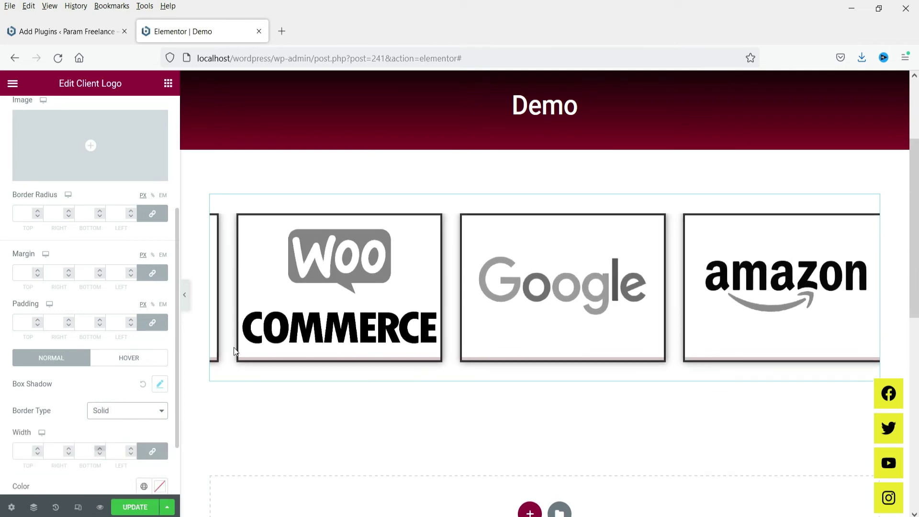
left_click(38, 449)
left_click(39, 449)
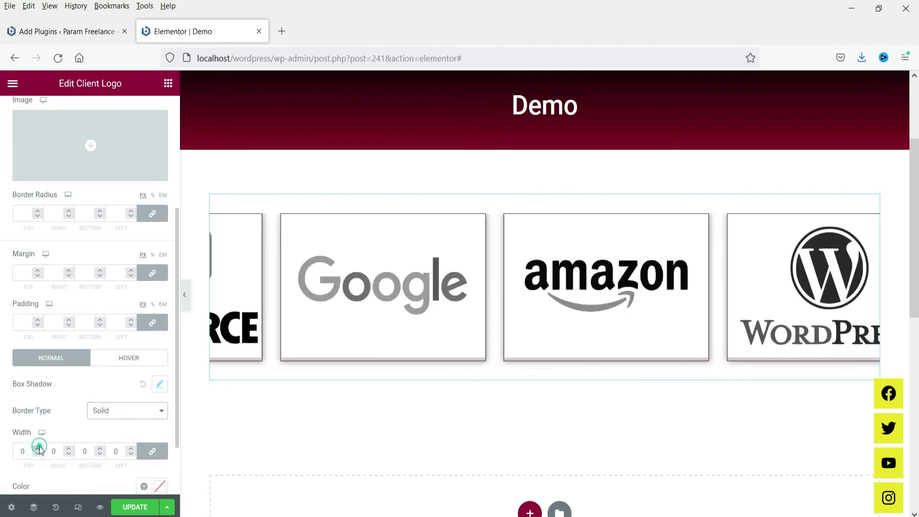
Set the logo opacity to about 0.9 and collapse the Logo style section.
scroll(94, 364, "down", 3)
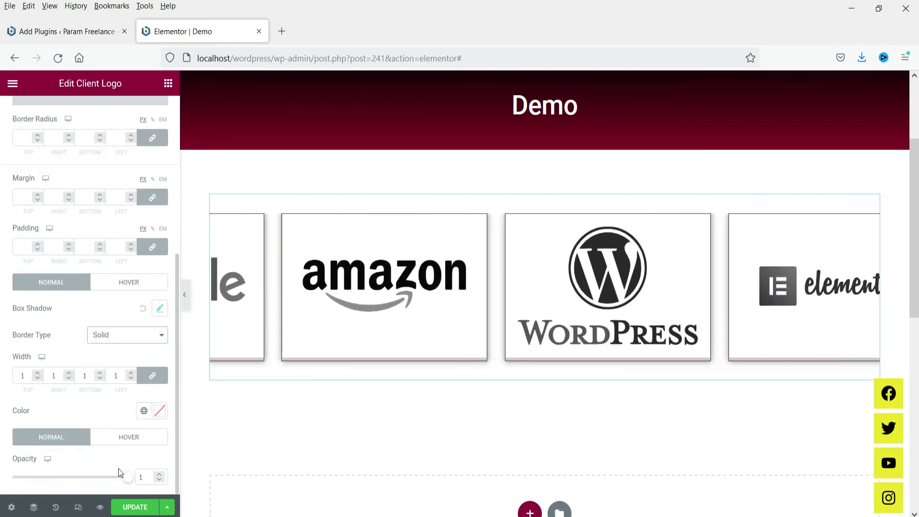
left_click(94, 479)
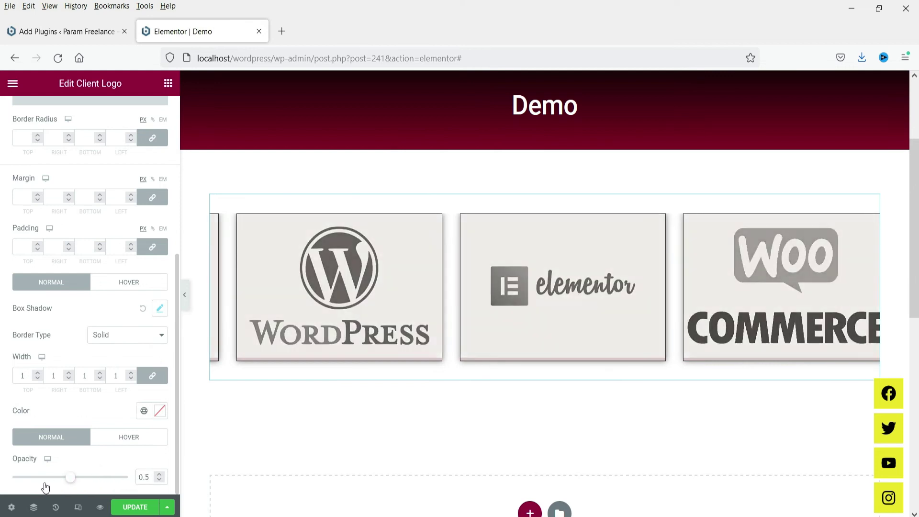
left_click_drag(67, 479, 10, 479)
scroll(94, 310, "up", 5)
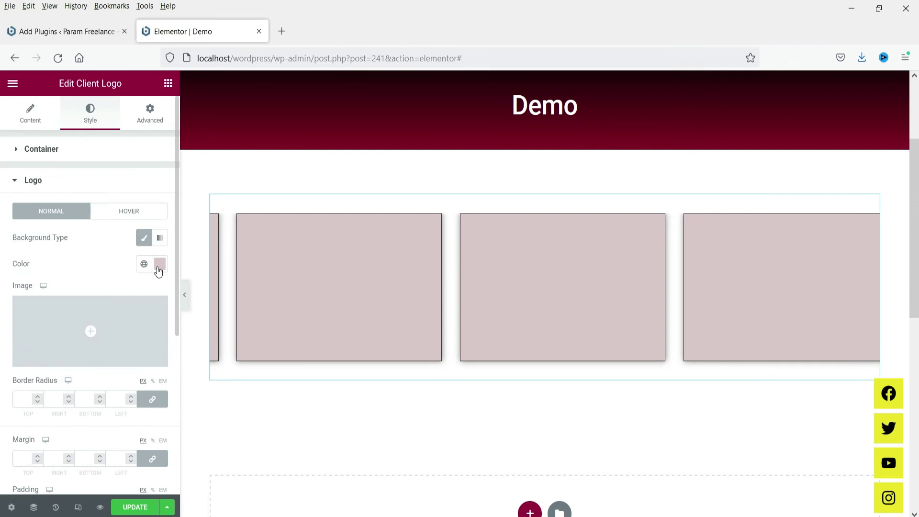
scroll(71, 311, "down", 5)
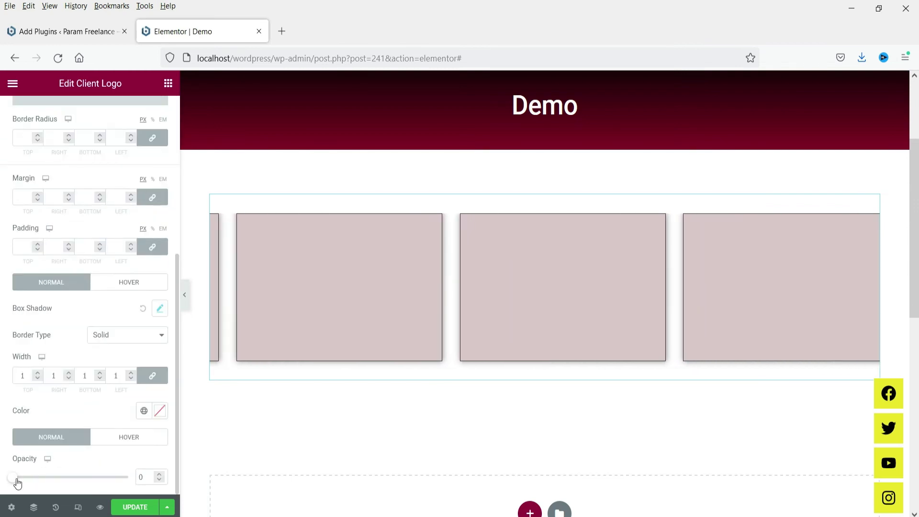
left_click_drag(14, 479, 93, 478)
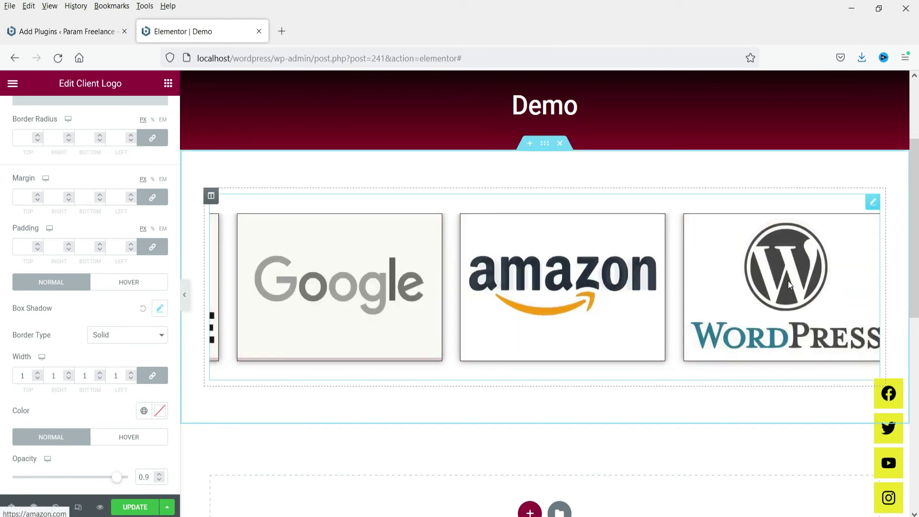
scroll(88, 353, "up", 4)
left_click(33, 124)
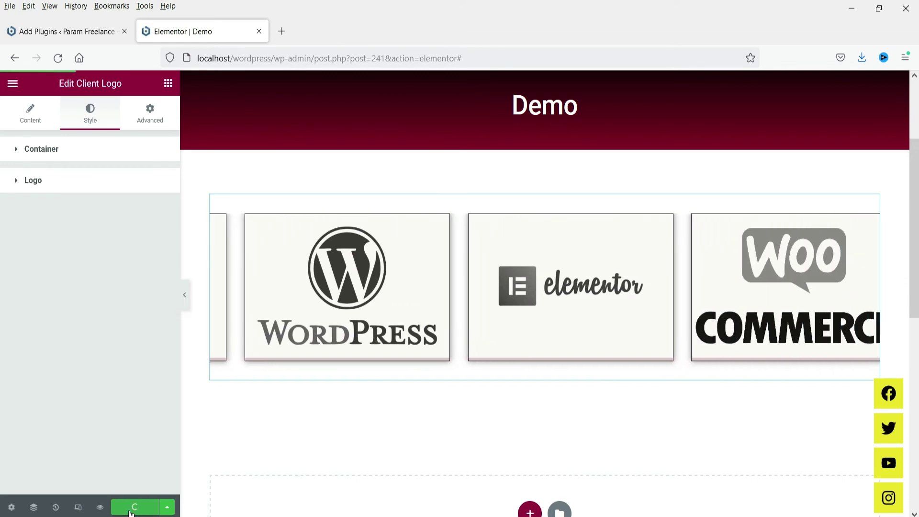
Open View Page from the main menu, scroll to the carousel, then return to the Elementor | Demo tab.
left_click(12, 85)
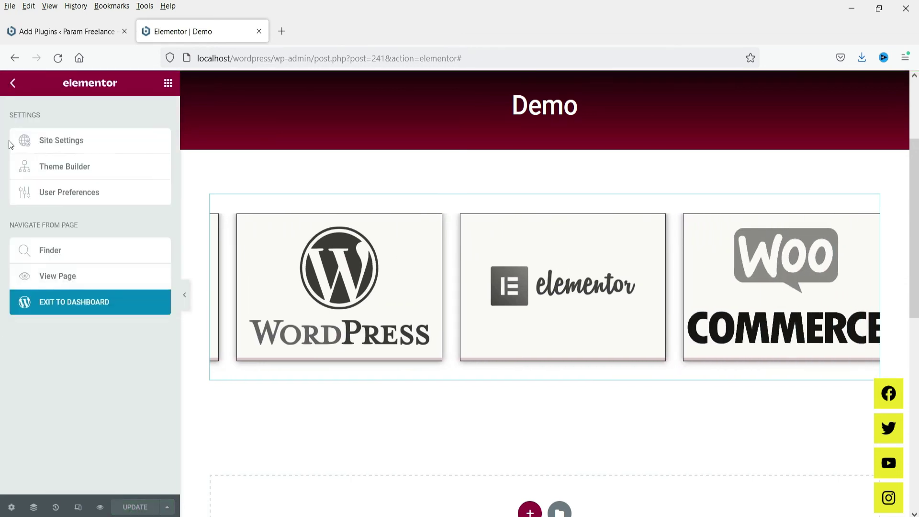
left_click(72, 277)
left_click(328, 32)
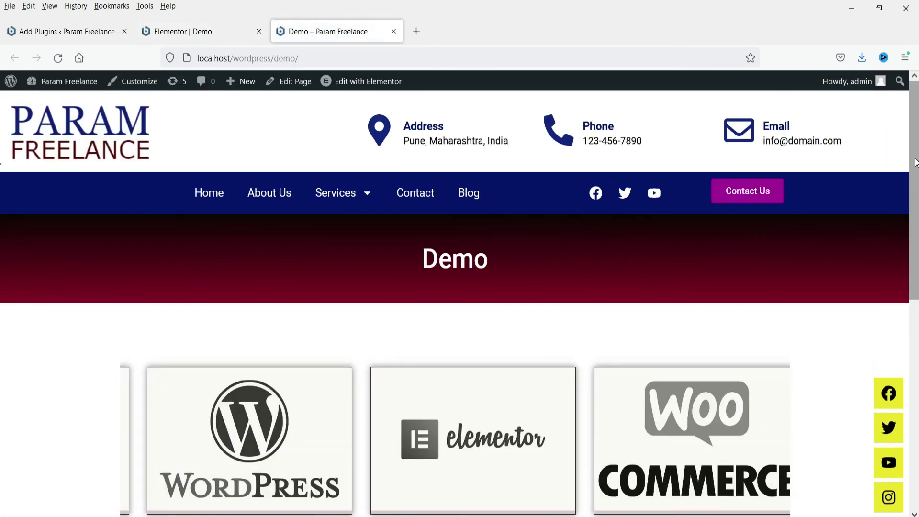
scroll(908, 263, "down", 3)
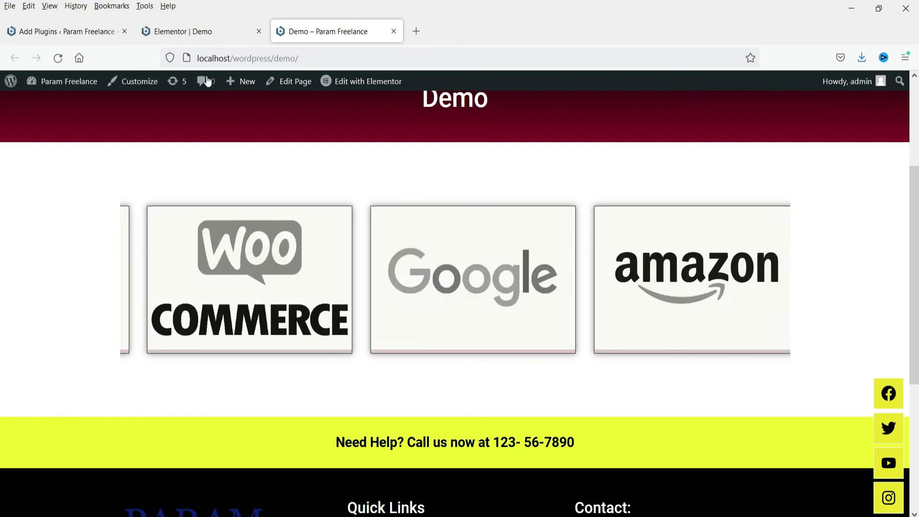
left_click(220, 31)
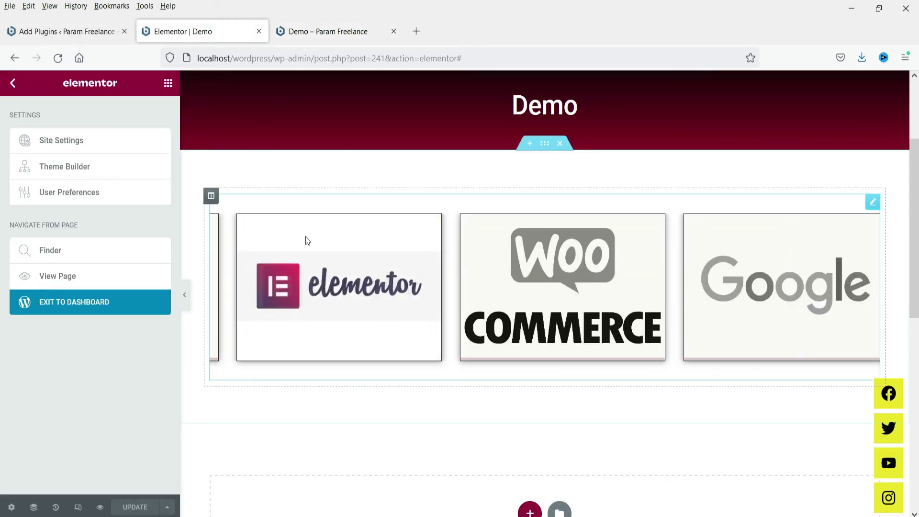
In the widget's Content settings, set Pause on Hover and Enable Loop to No.
left_click(872, 201)
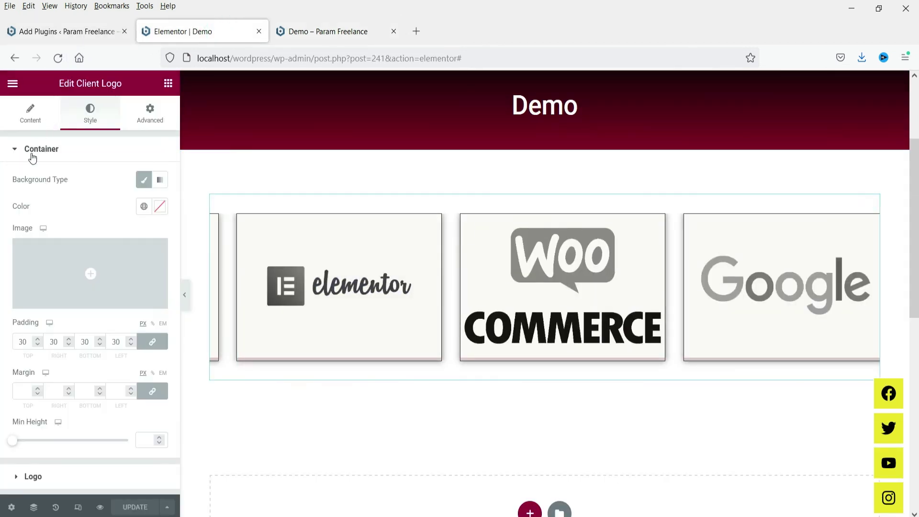
left_click(30, 123)
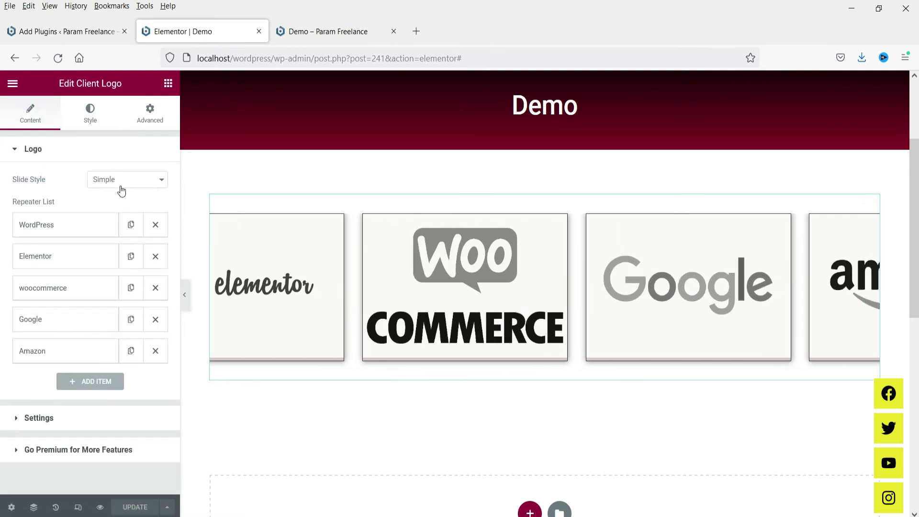
left_click(50, 428)
scroll(90, 306, "down", 3)
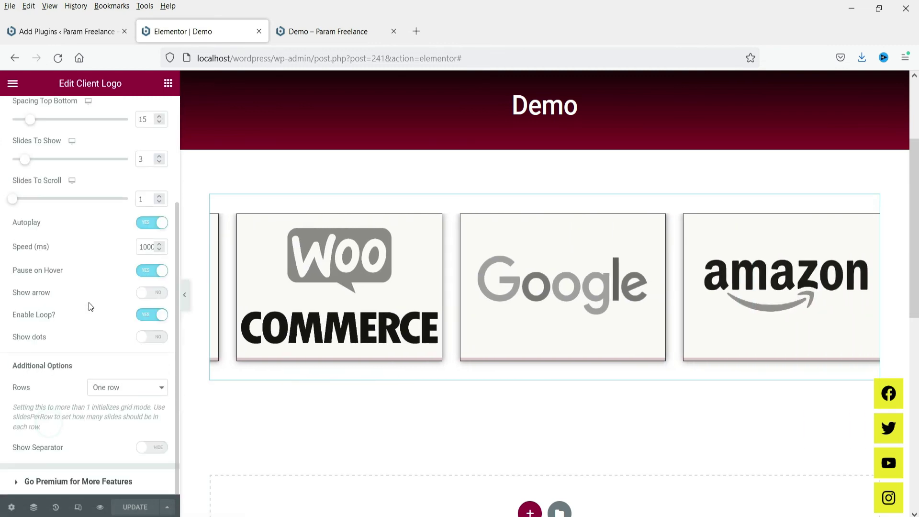
left_click(144, 272)
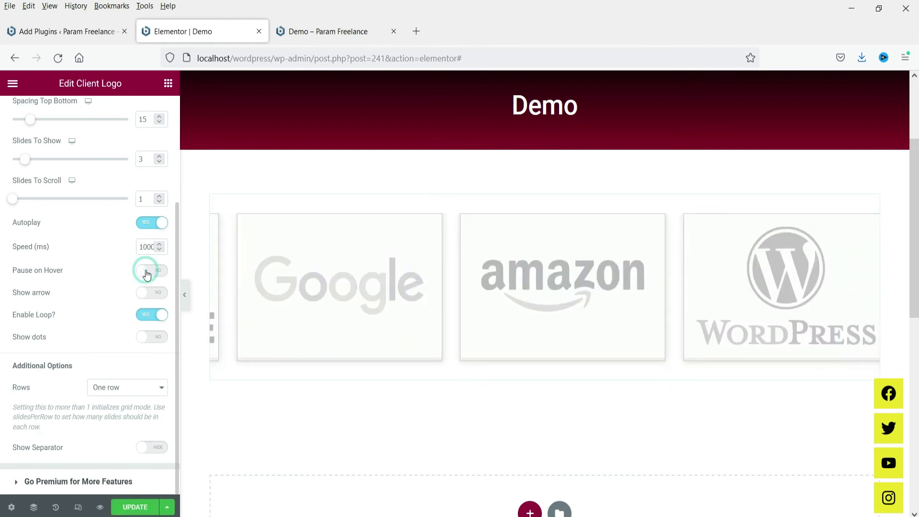
left_click(142, 316)
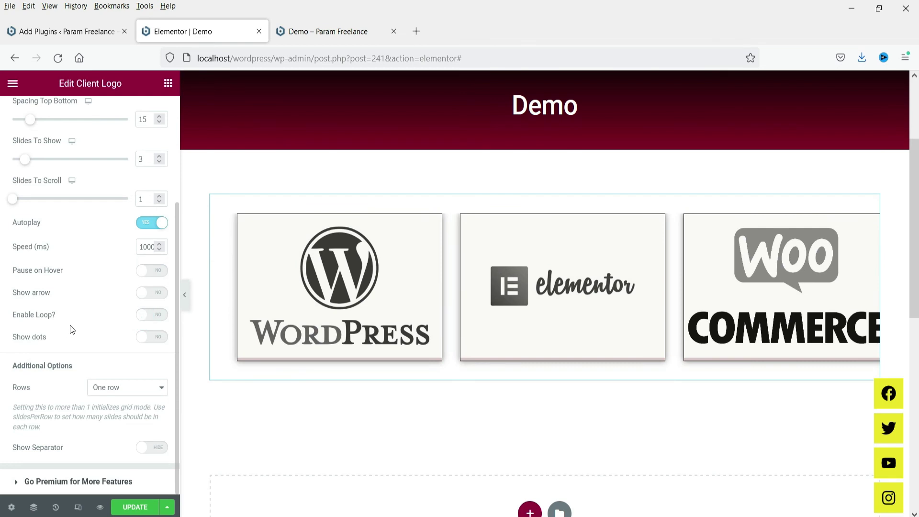
Save with Ctrl+S, reload the live Demo page, and return to the editor.
key("ctrl+s")
left_click(321, 32)
left_click(58, 58)
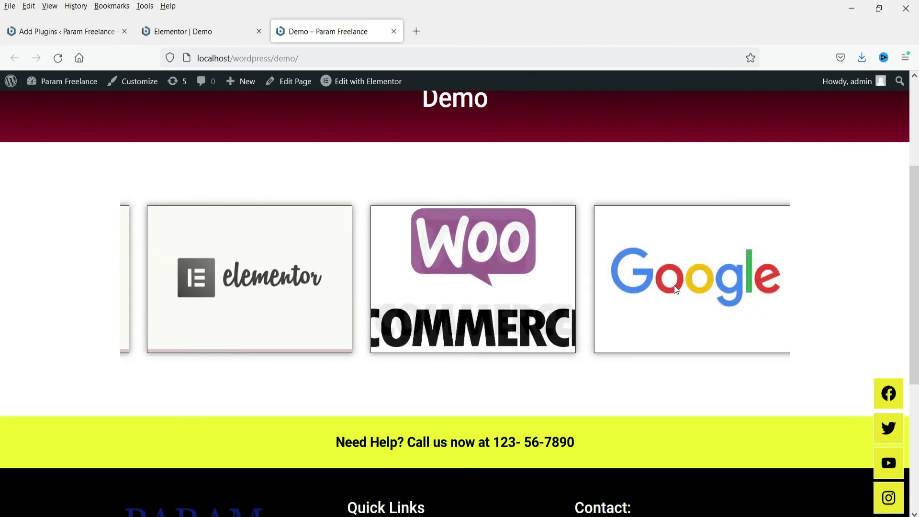
key("ctrl+Page_Up")
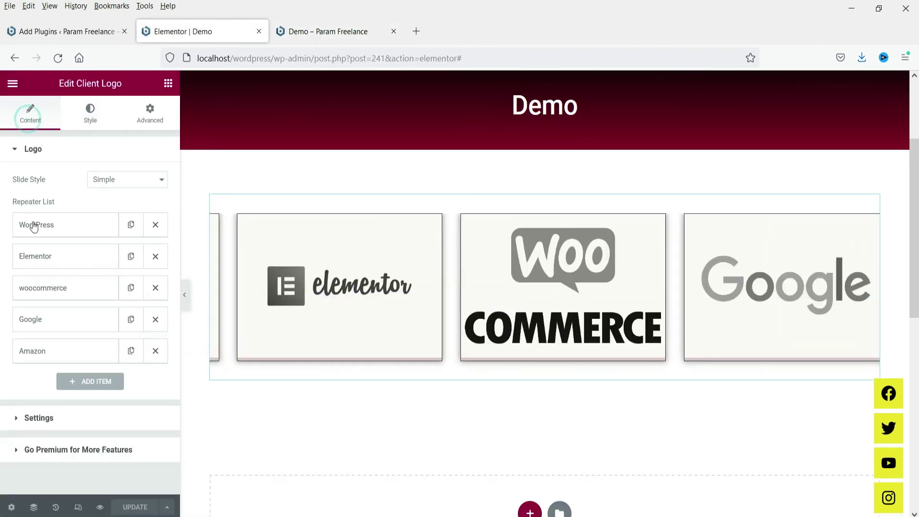
Set Slide Style to Banner, reload the live Demo tab to check it, and return to the editor.
left_click(115, 187)
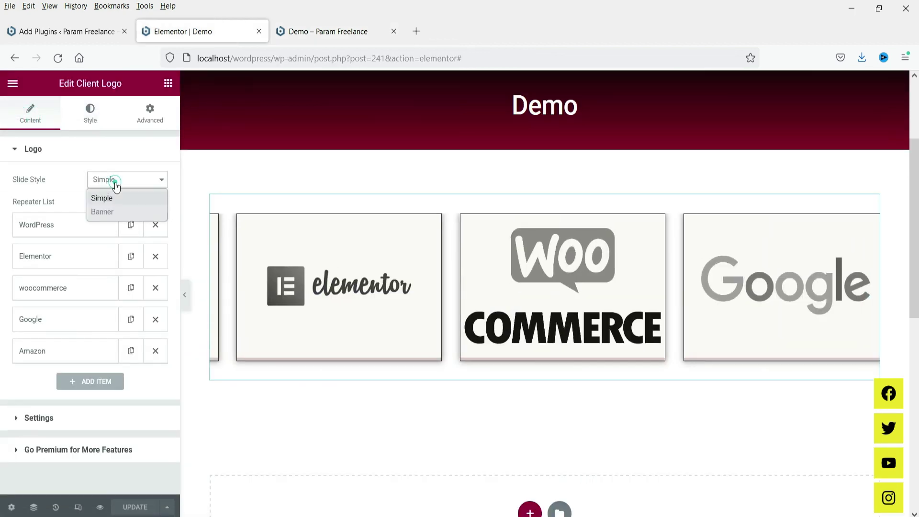
left_click(110, 212)
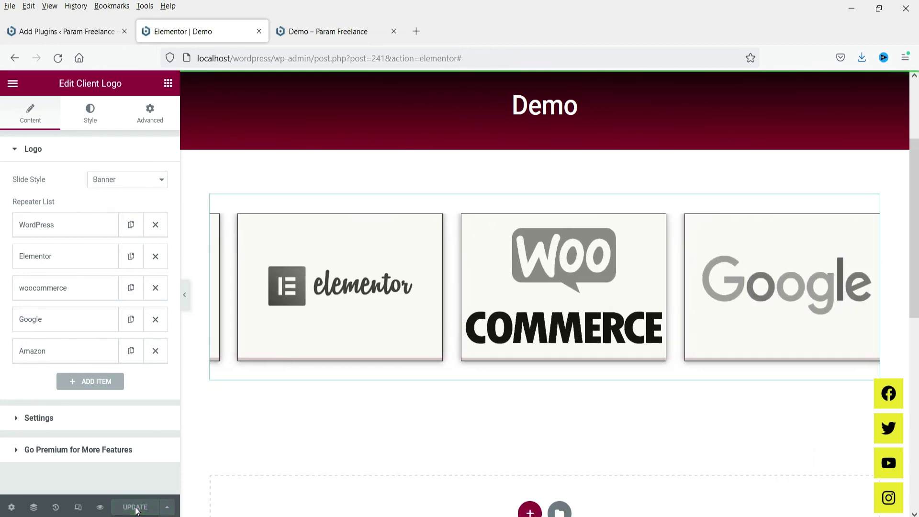
left_click(329, 31)
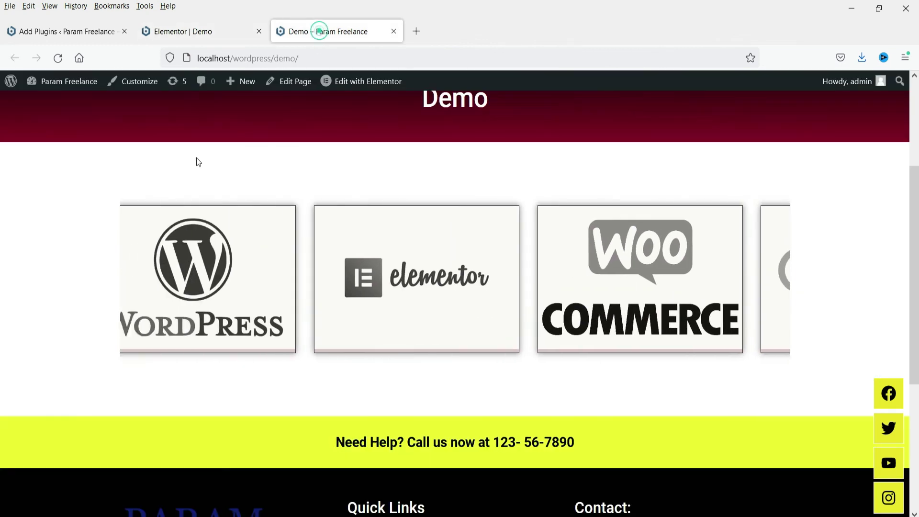
left_click(56, 59)
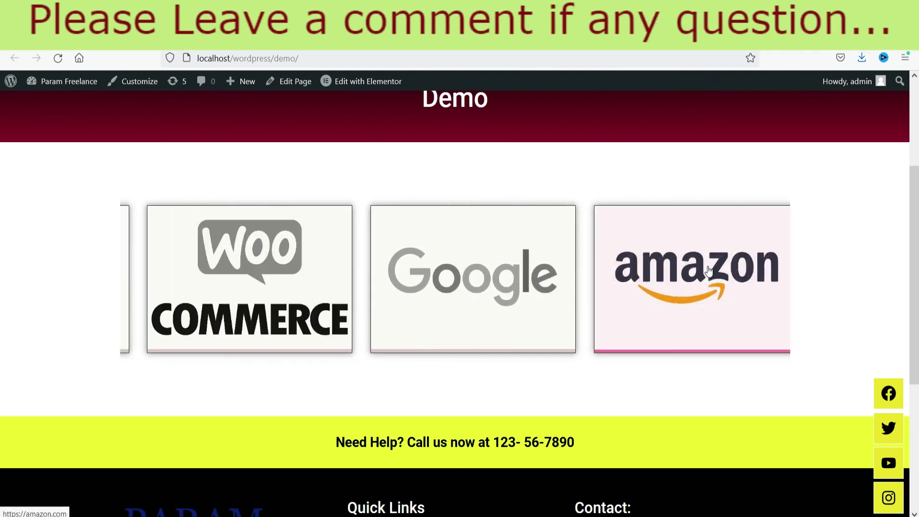
key("ctrl+shift+Tab")
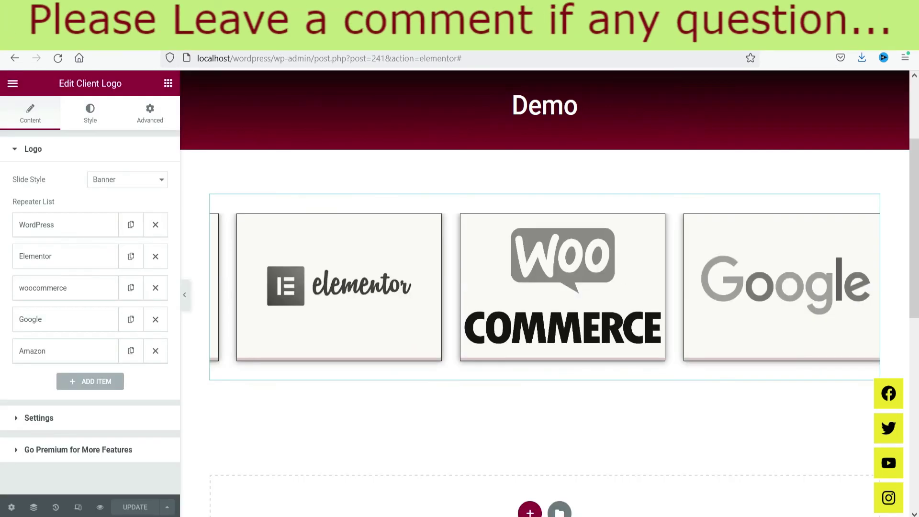